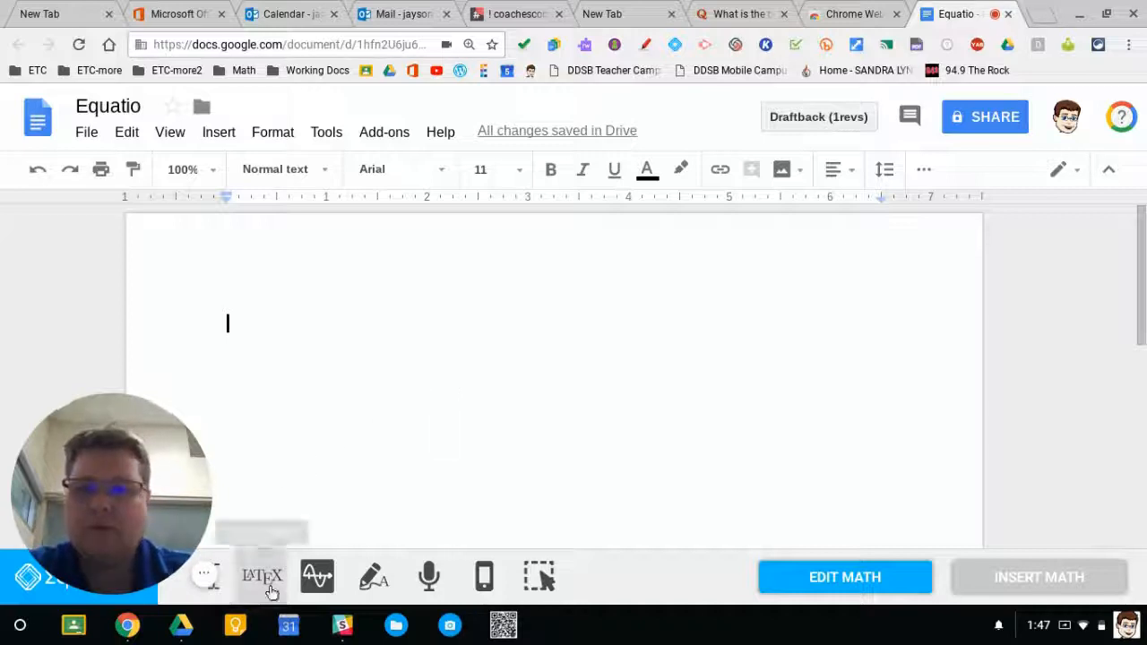
- Open the equation editor and enter 3x with an exponent of 2
{"action": "left_click", "coordinate": [208, 578]}
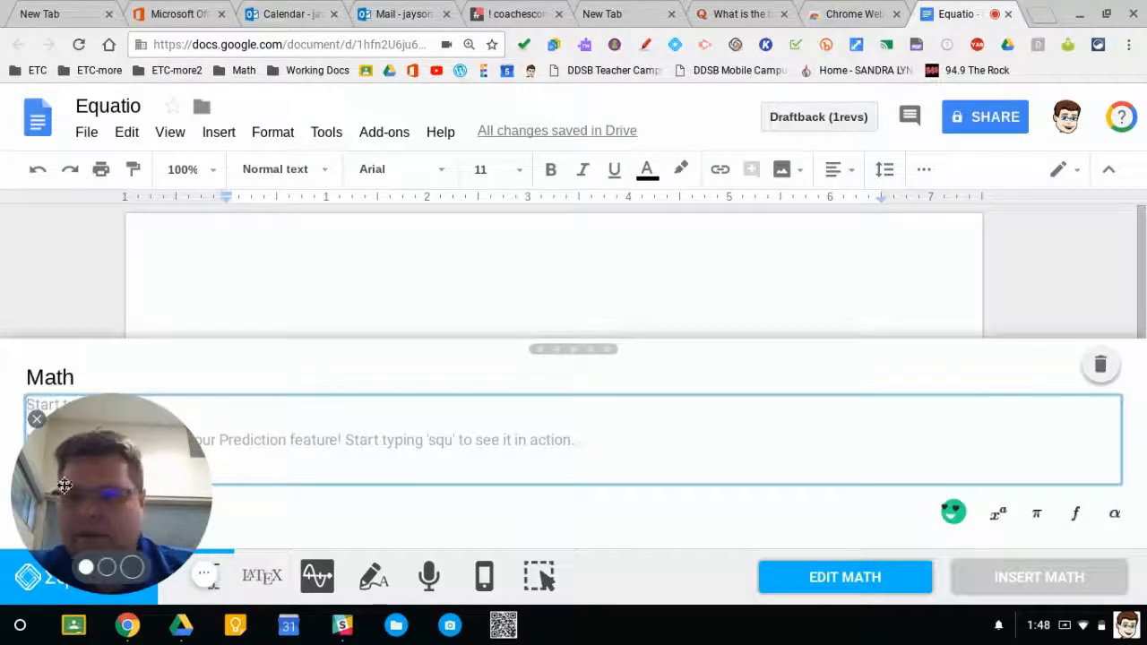
{"action": "left_click_drag", "start_coordinate": [80, 404], "coordinate": [1098, 30]}
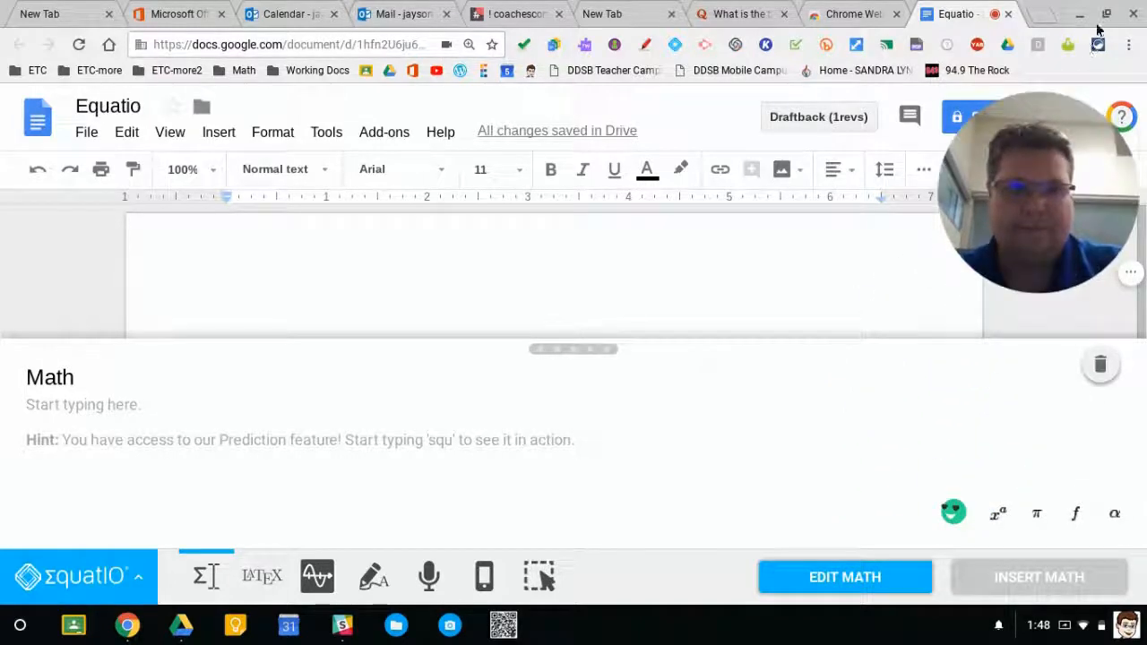
{"action": "left_click", "coordinate": [86, 430]}
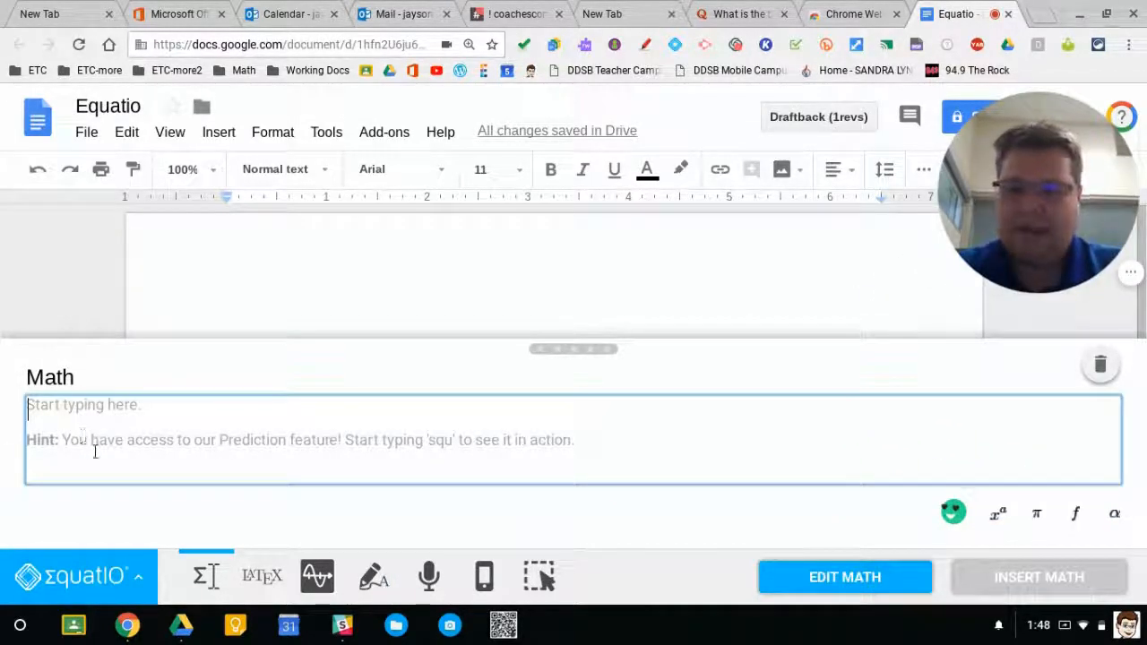
{"action": "type", "text": "3x"}
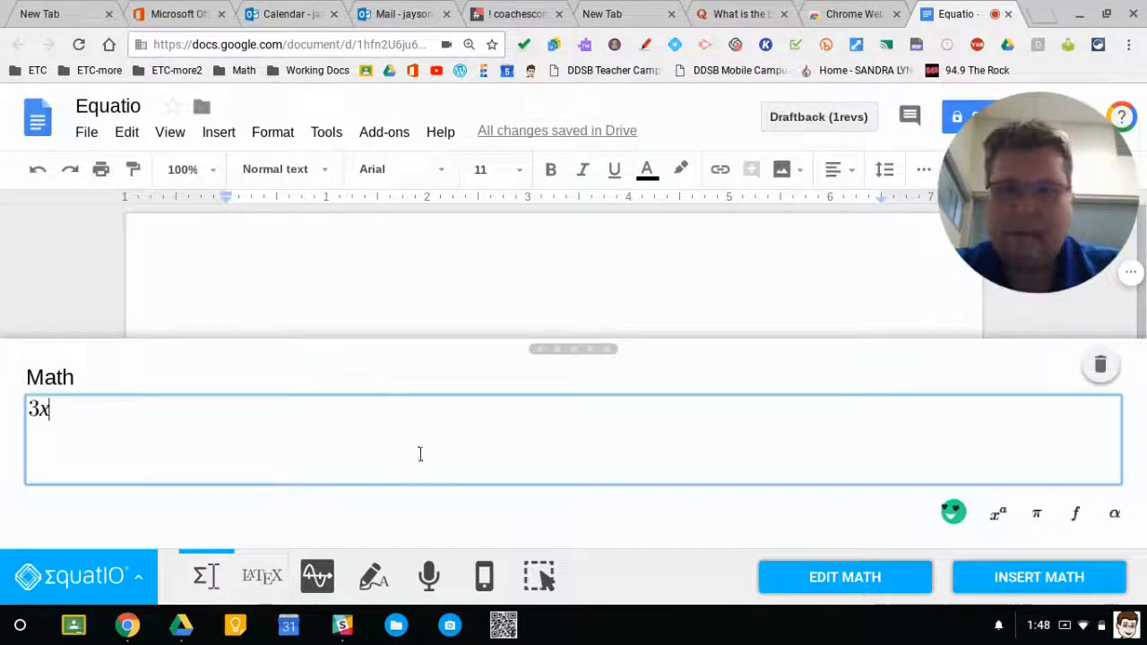
{"action": "left_click", "coordinate": [994, 524]}
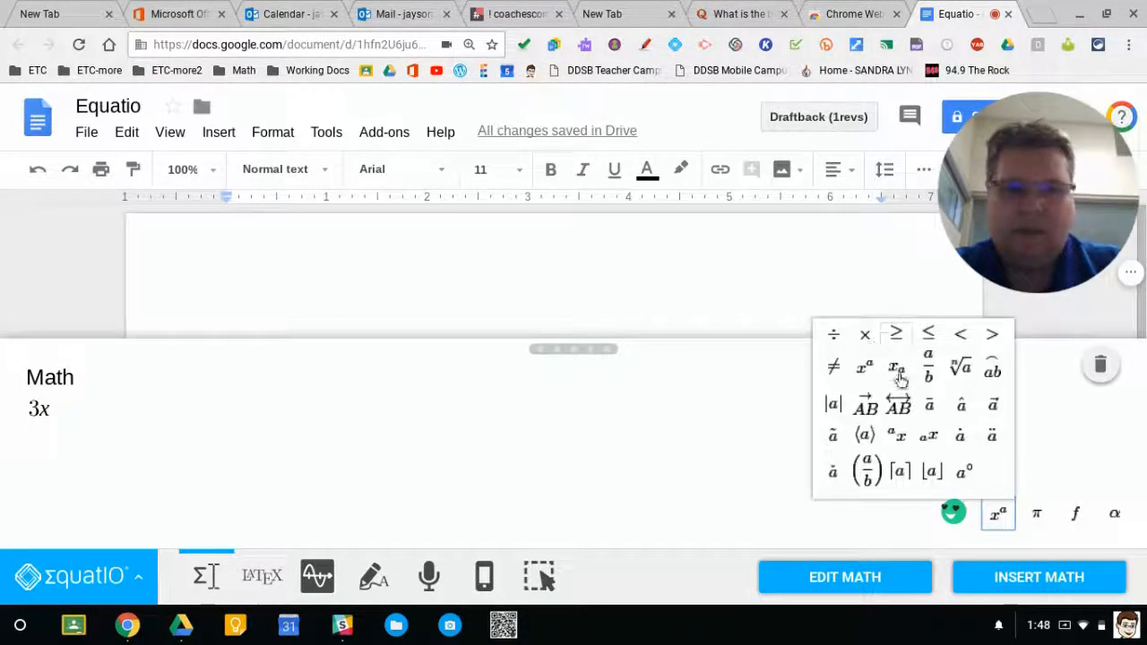
{"action": "left_click", "coordinate": [866, 367]}
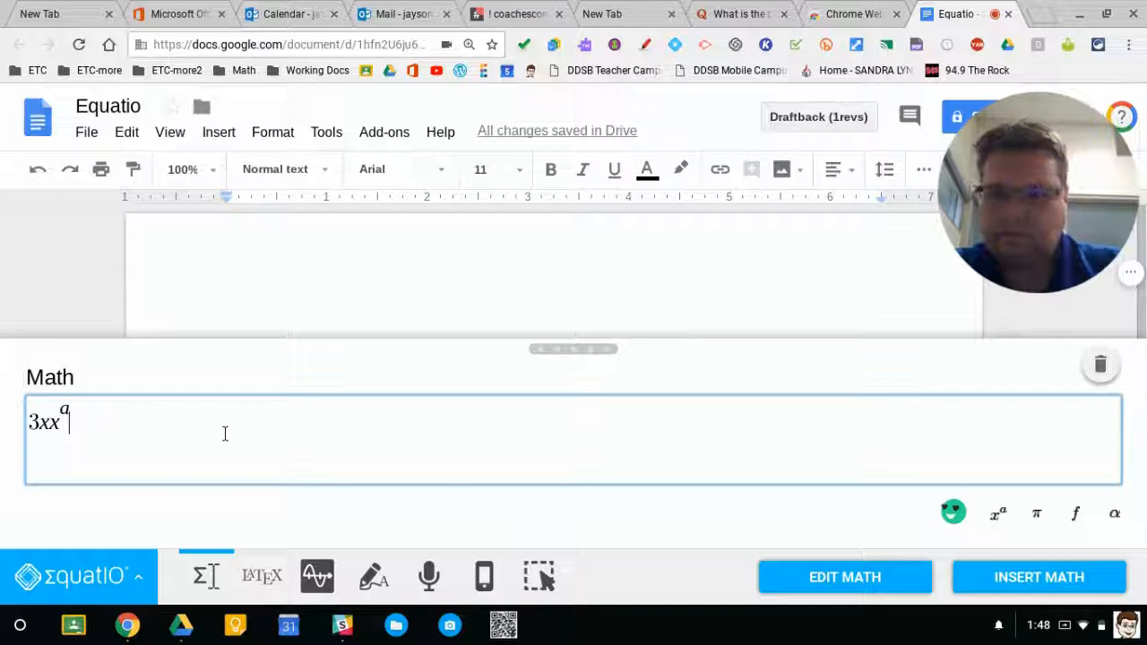
{"action": "key", "text": "BackSpace"}
{"action": "type", "text": "2"}
{"action": "key", "text": "BackSpace"}
{"action": "key", "text": "Right"}
{"action": "key", "text": "Right"}
- Divide the 3x² term by 2, complete the equation with = 7, and insert it into the document
{"action": "type", "text": "/"}
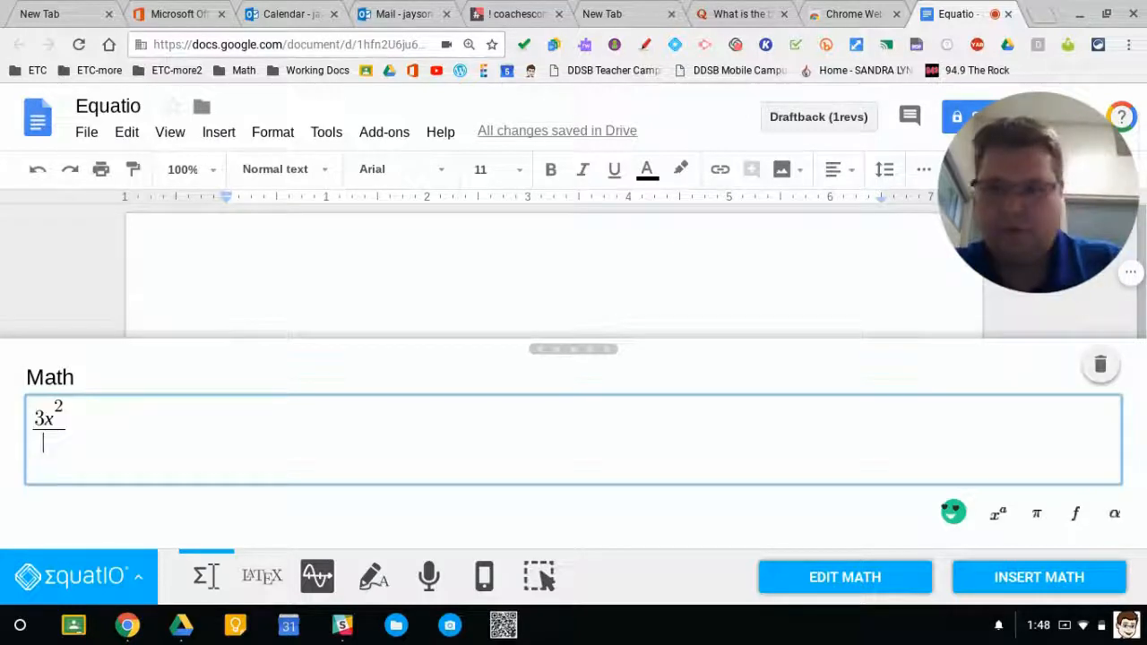
{"action": "type", "text": "2 = 7"}
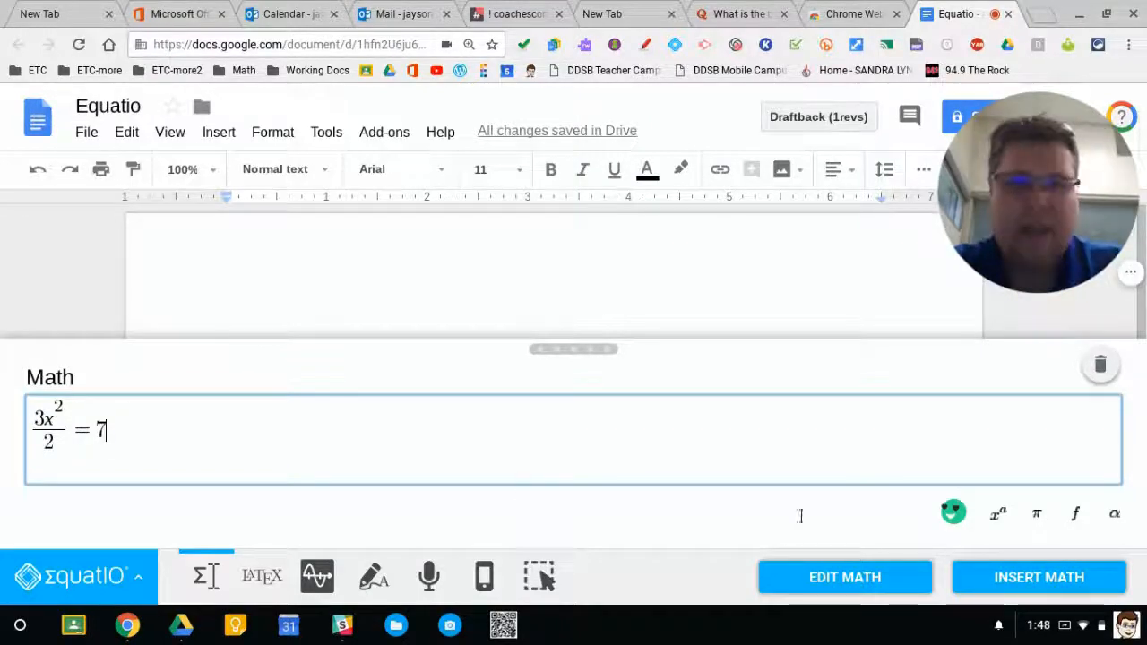
{"action": "left_click", "coordinate": [1036, 581]}
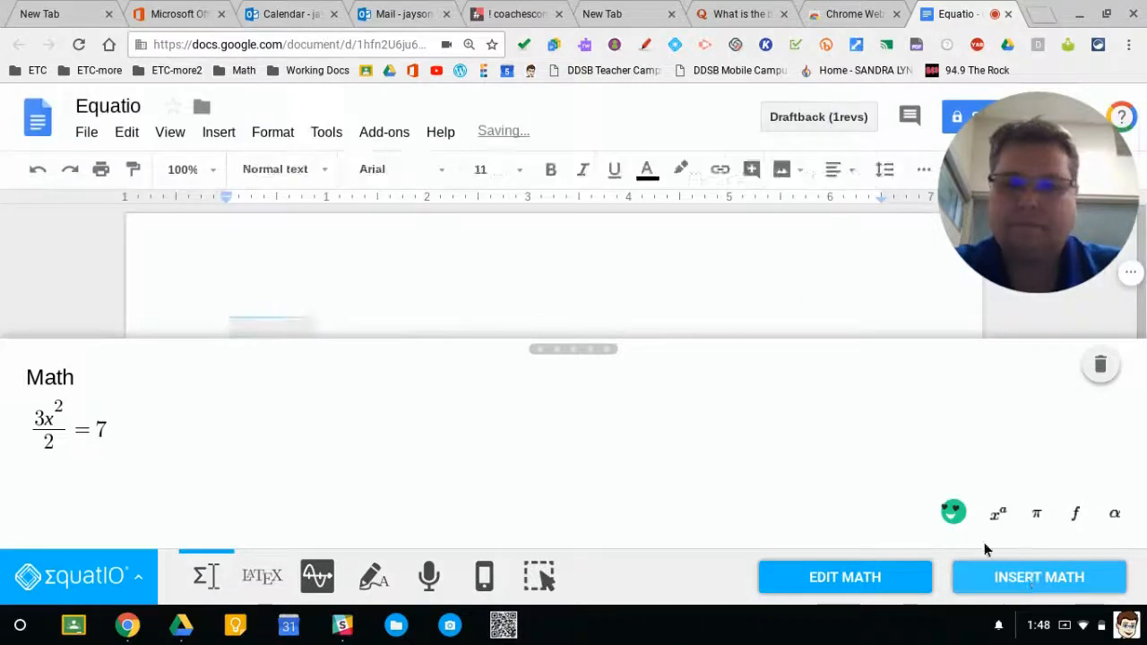
{"action": "left_click", "coordinate": [76, 576]}
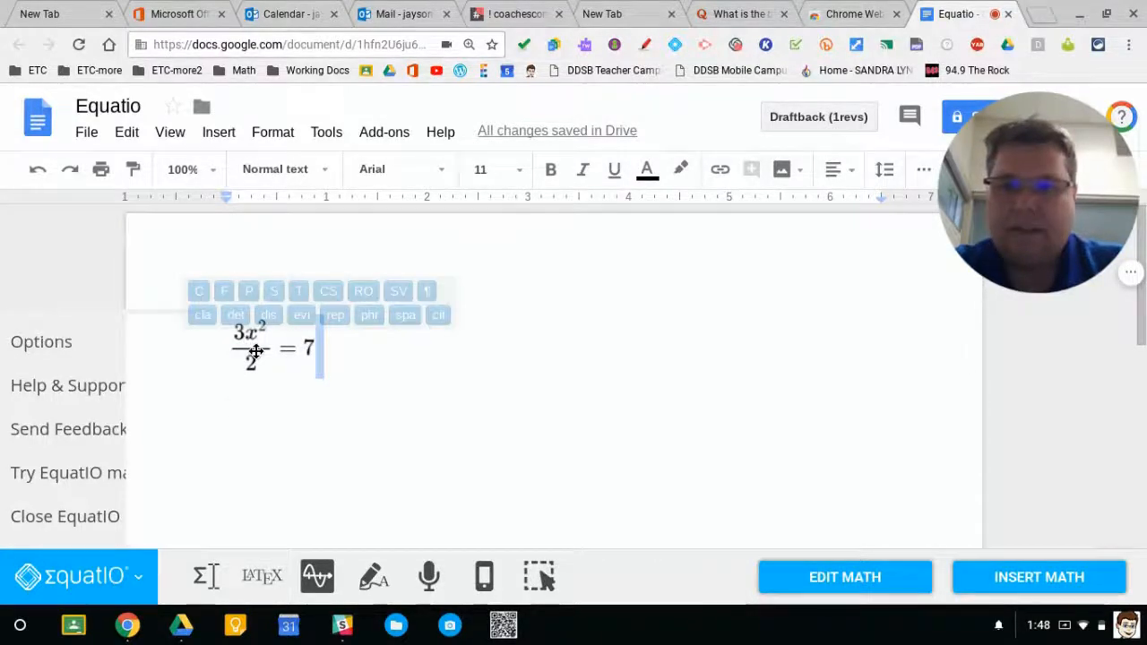
- Edit the inserted equation so its right side is 8 and update it in the document
{"action": "left_click", "coordinate": [252, 357]}
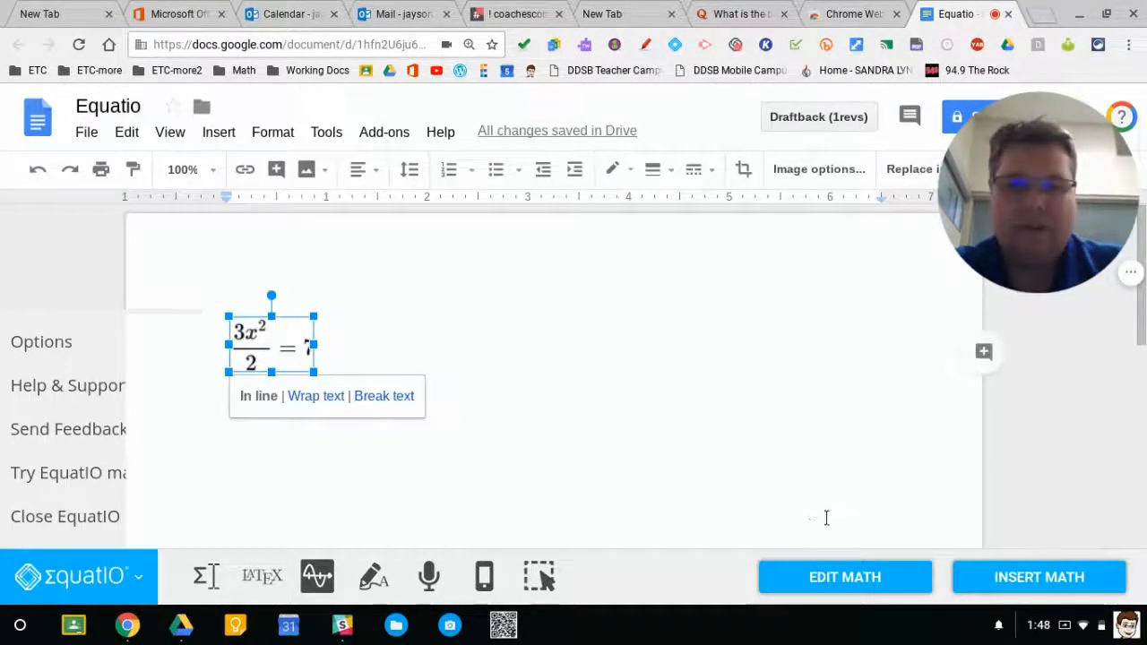
{"action": "left_click", "coordinate": [842, 582]}
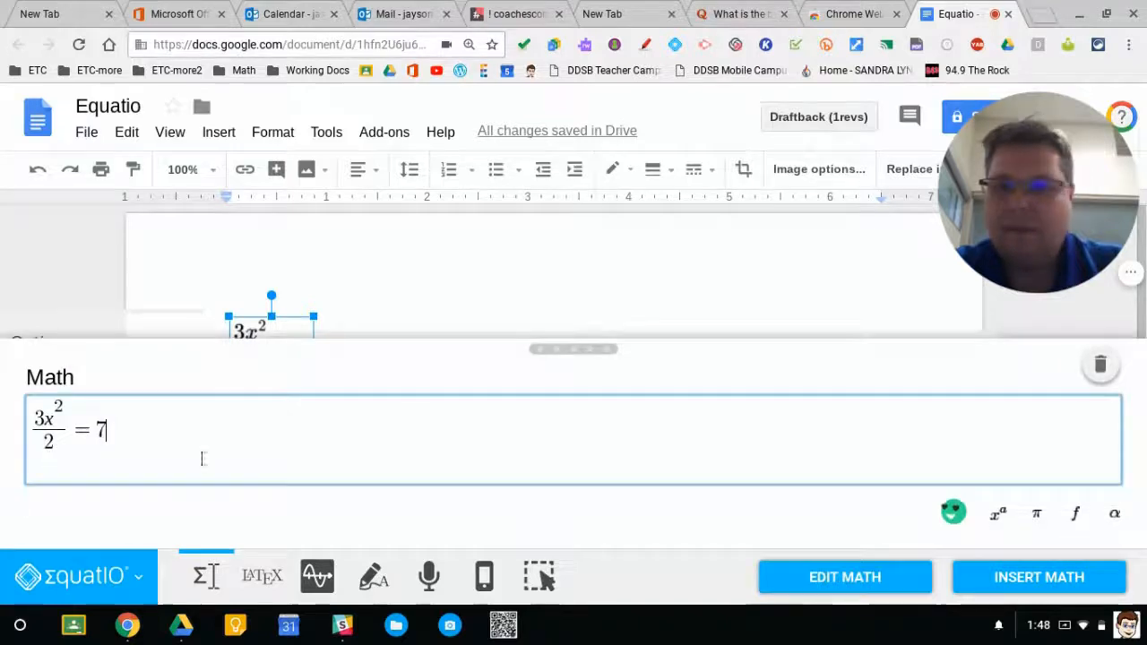
{"action": "key", "text": "BackSpace"}
{"action": "type", "text": "8"}
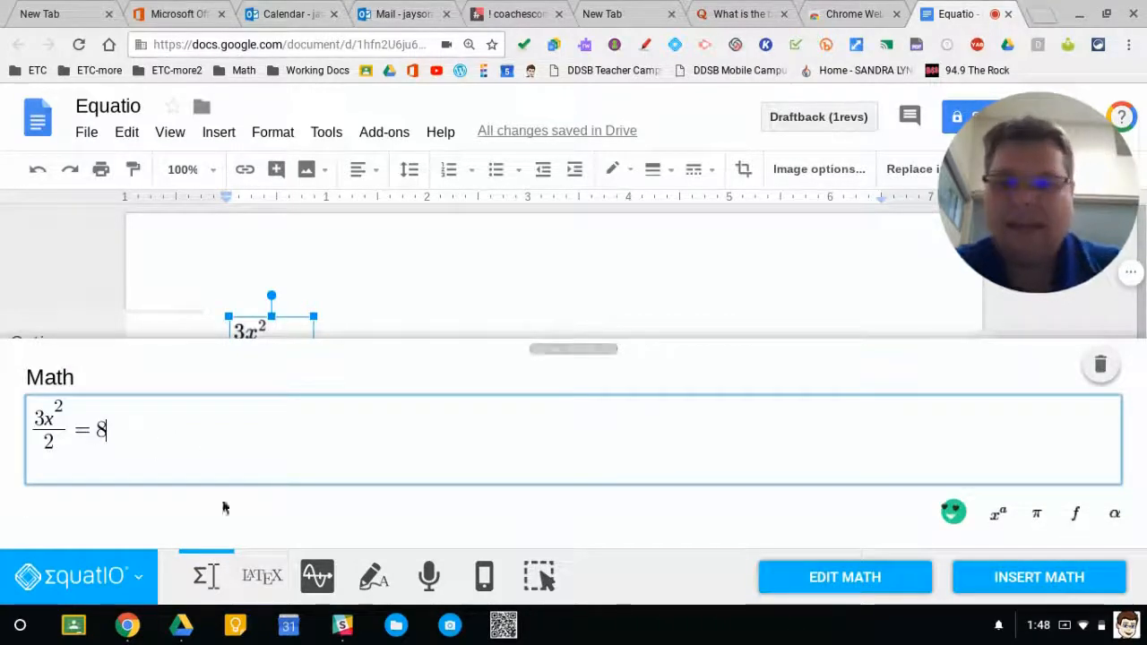
{"action": "left_click", "coordinate": [1022, 580]}
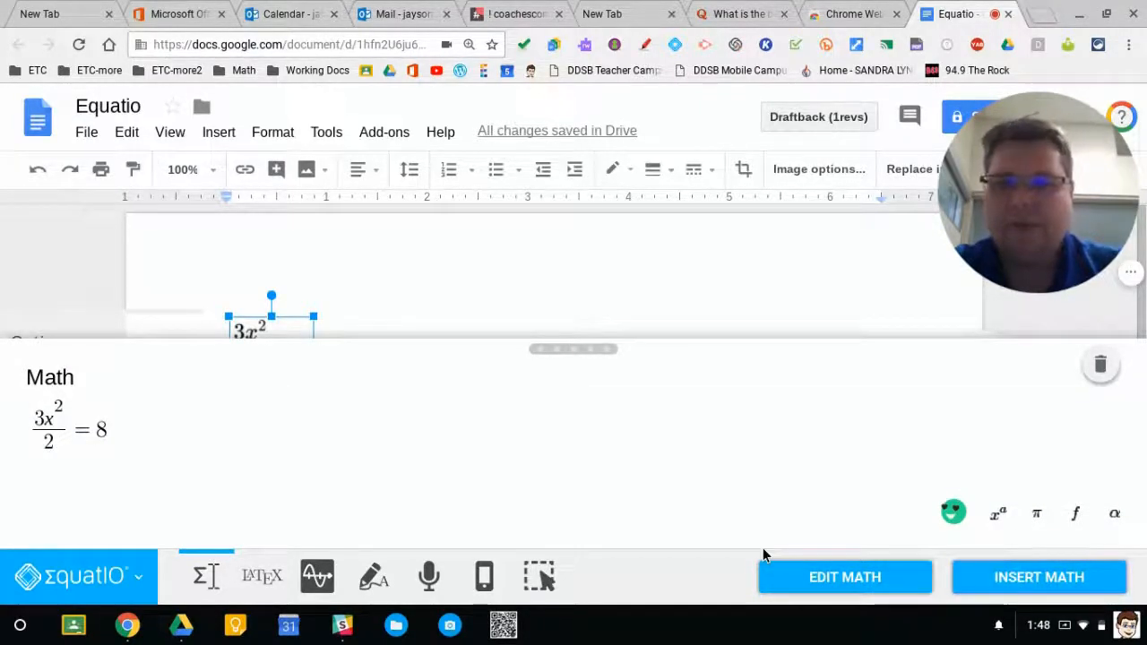
{"action": "left_click", "coordinate": [72, 583]}
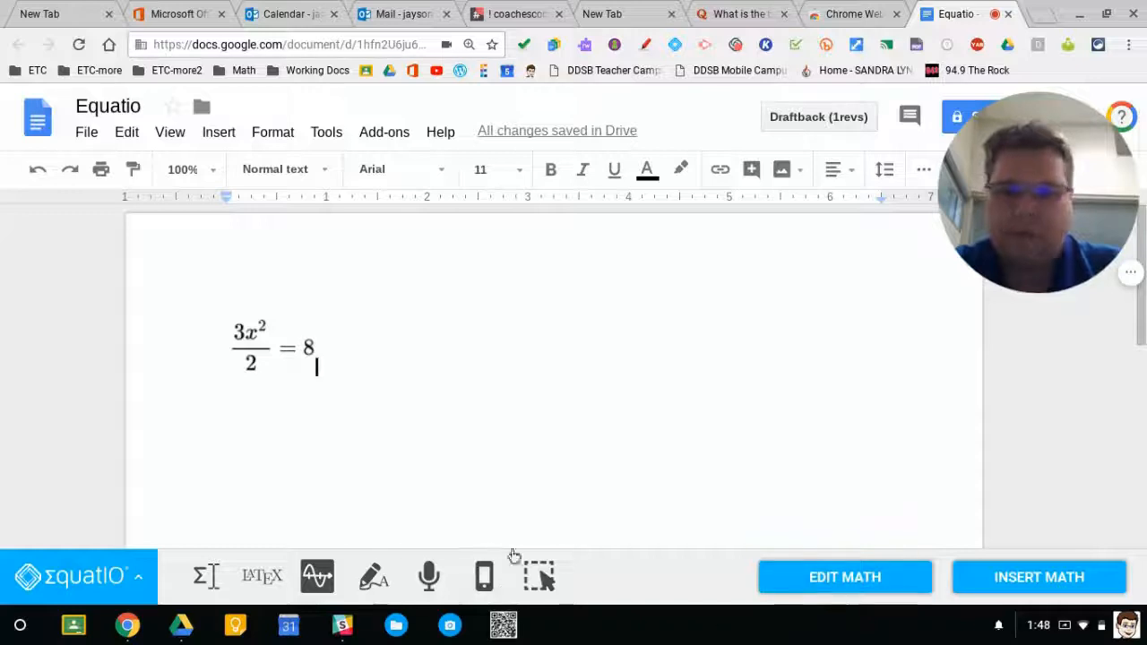
- Reopen the equation editor and clear the previous equation from it
{"action": "left_click", "coordinate": [201, 576]}
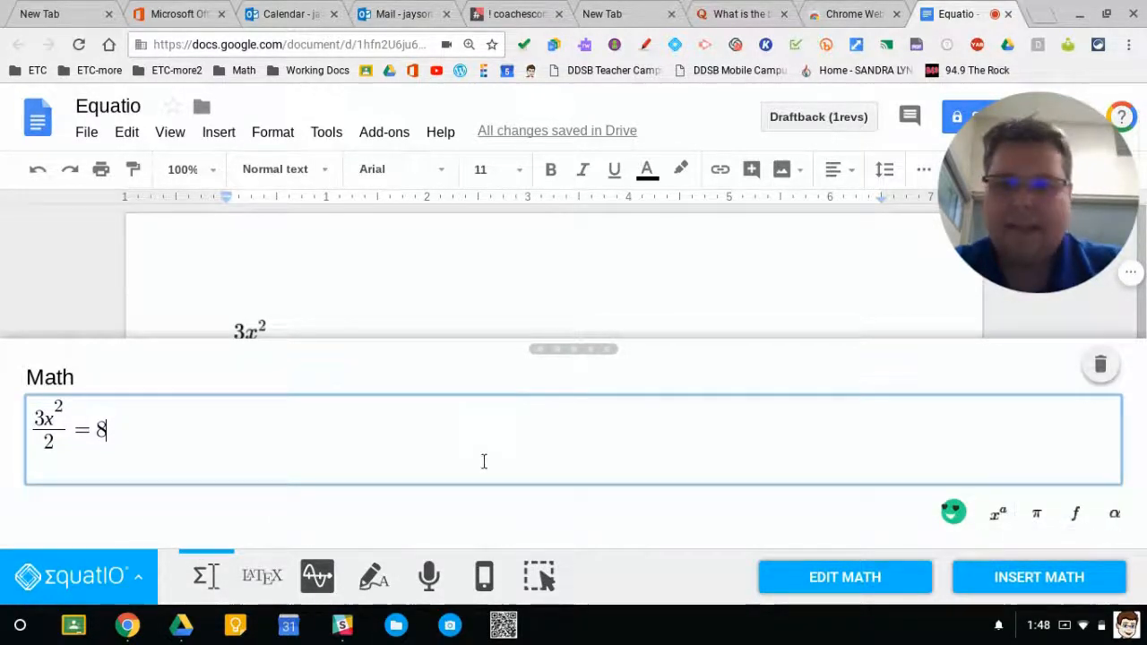
{"action": "key", "text": "BackSpace"}
{"action": "key", "text": "BackSpace"}
{"action": "key", "text": "BackSpace"}
{"action": "key", "text": "BackSpace"}
{"action": "key", "text": "BackSpace"}
{"action": "key", "text": "BackSpace"}
{"action": "key", "text": "BackSpace"}
{"action": "key", "text": "BackSpace"}
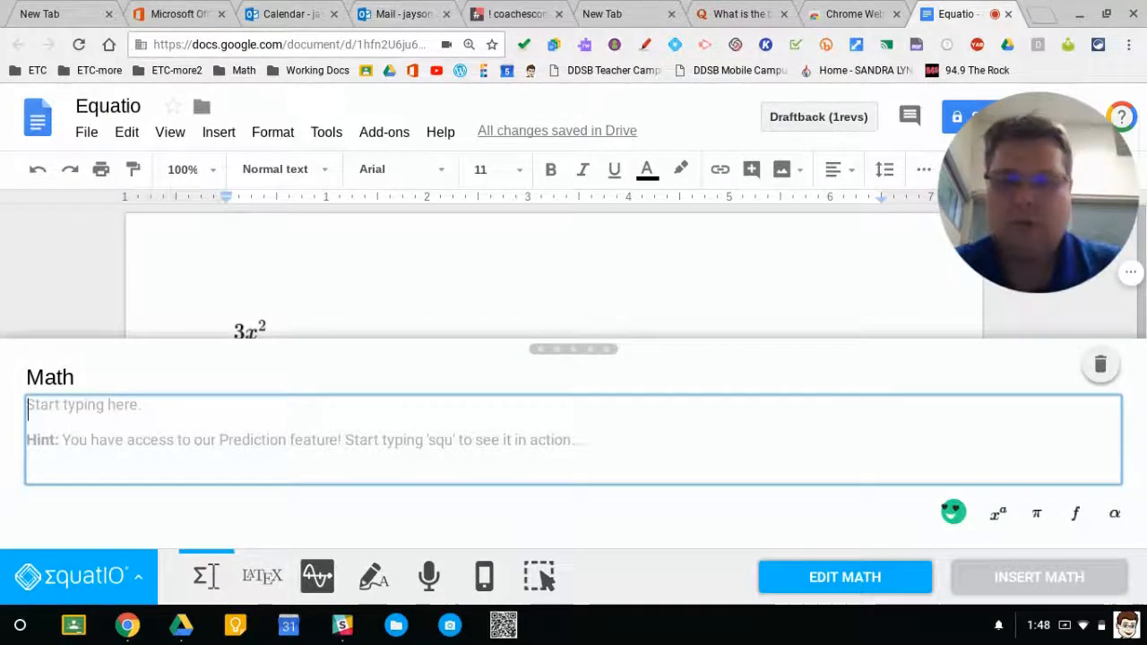
- Enter the square root of x by choosing the square root prediction for "squ"
{"action": "type", "text": "squ"}
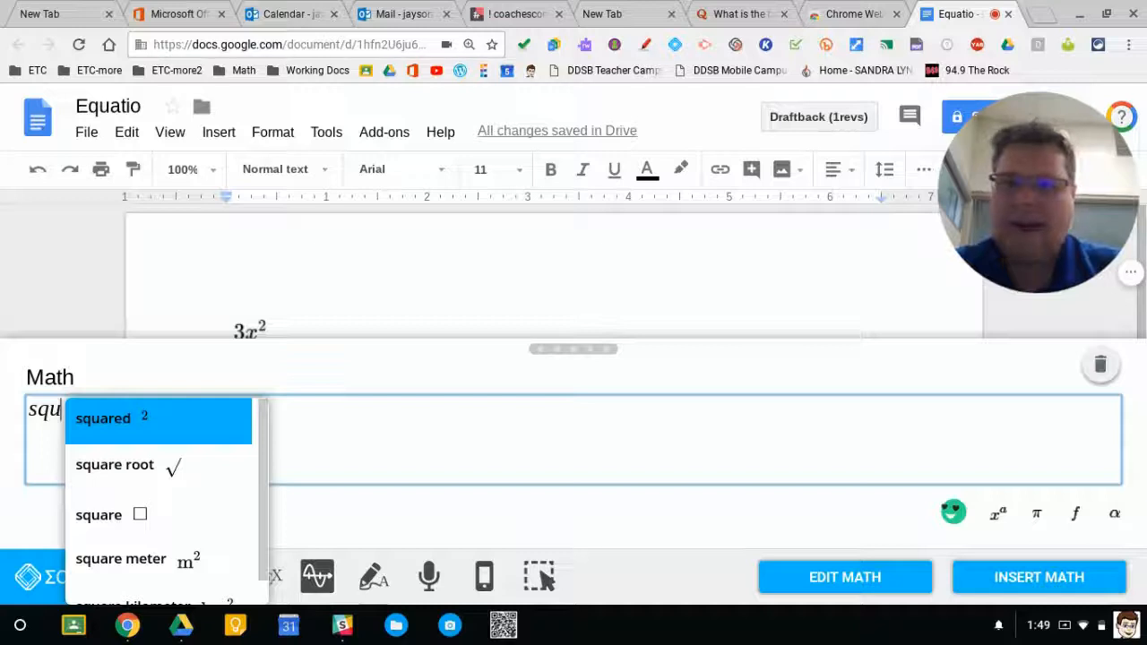
{"action": "left_click", "coordinate": [165, 461]}
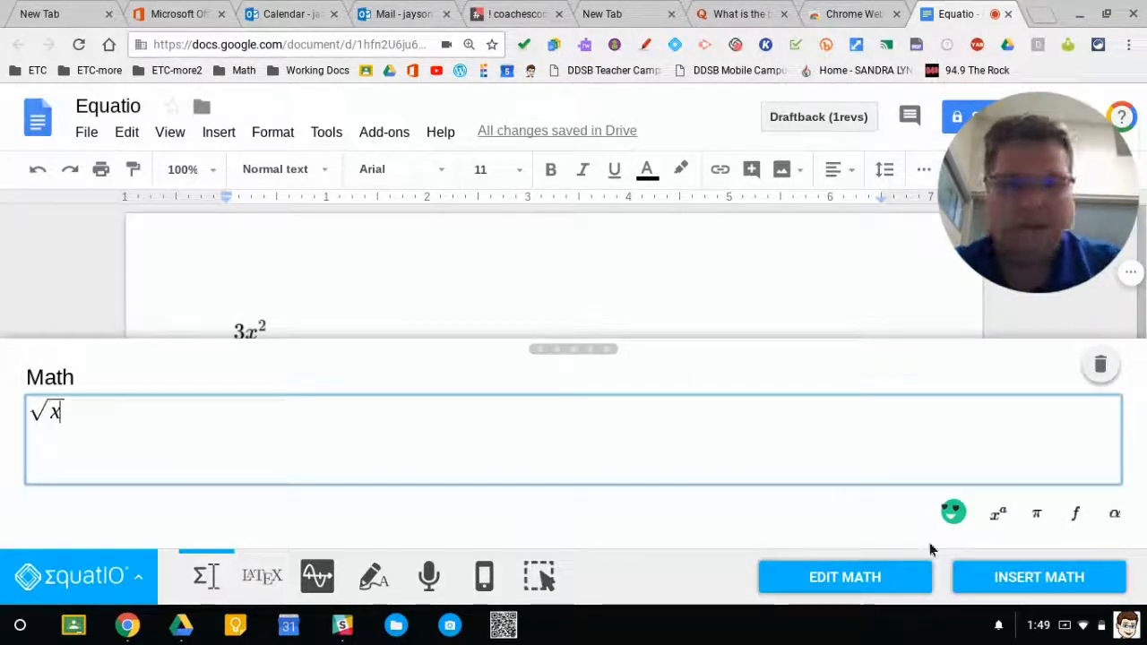
- Examine the available operators, math symbols, function templates and Greek letters in the equation editor
{"action": "left_click", "coordinate": [998, 516]}
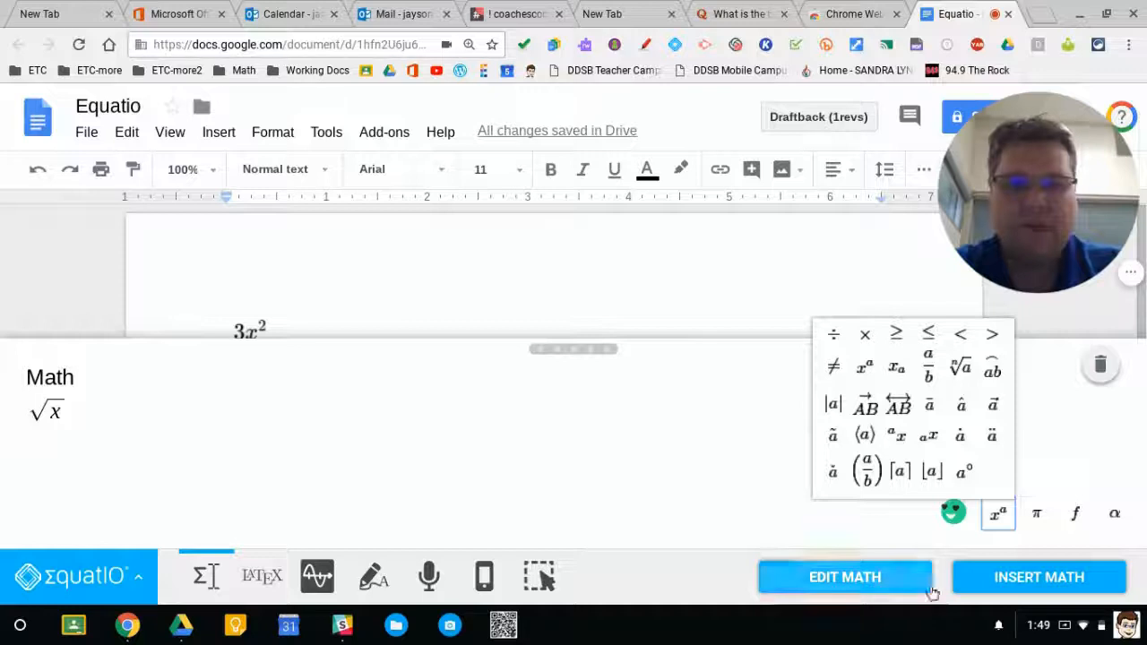
{"action": "left_click", "coordinate": [1037, 516]}
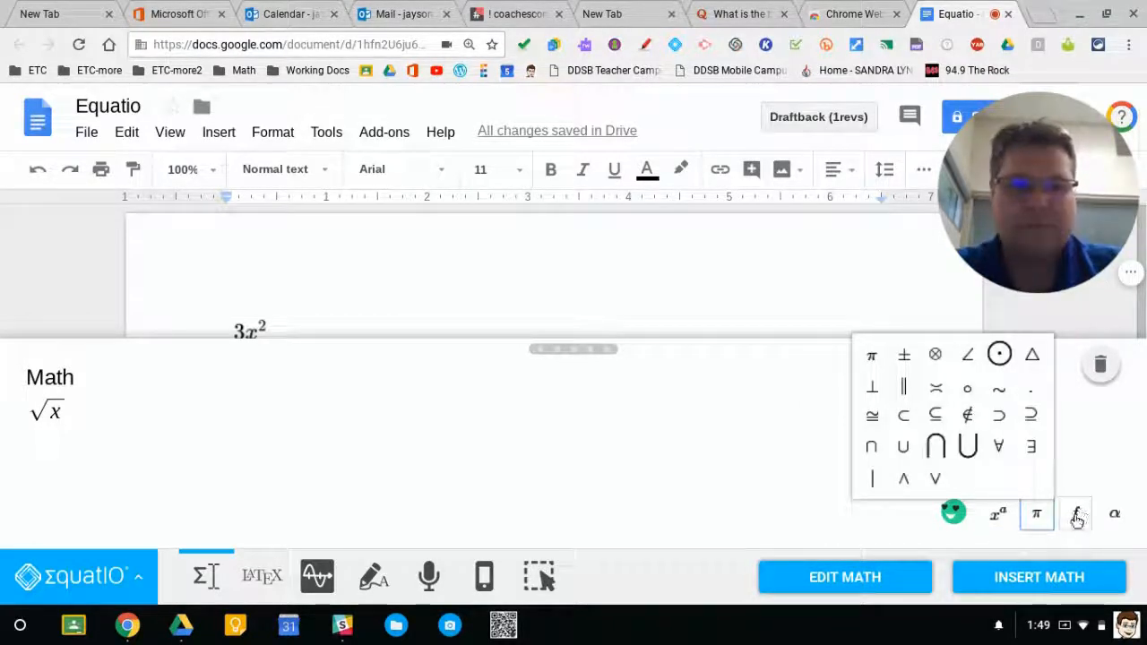
{"action": "left_click", "coordinate": [1076, 520]}
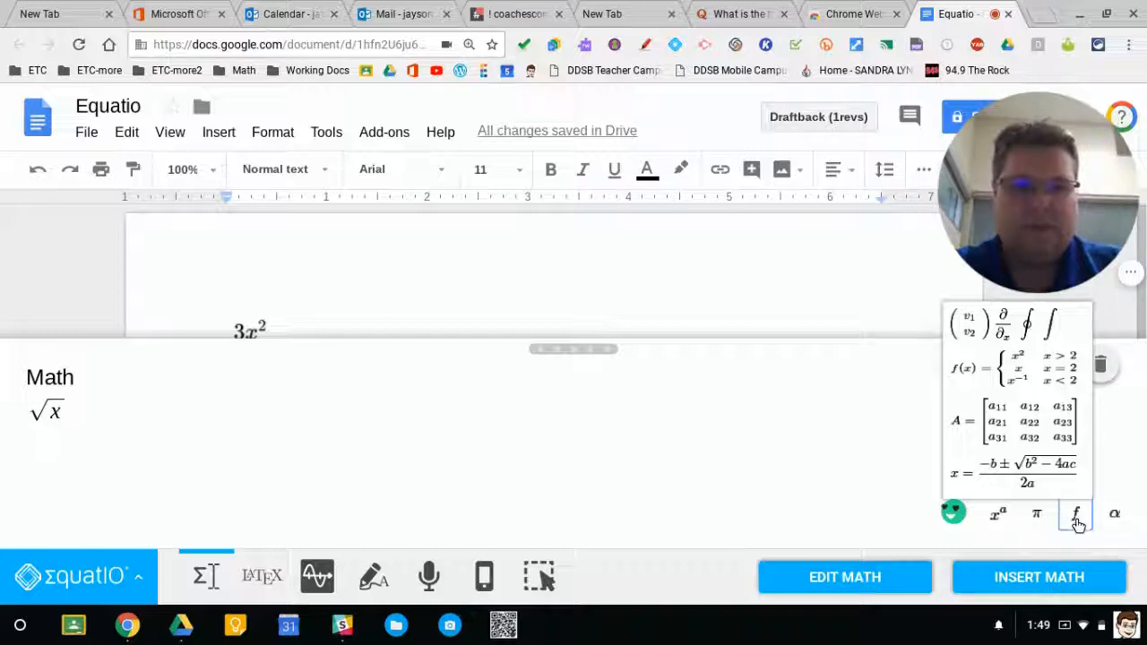
{"action": "left_click", "coordinate": [1114, 517]}
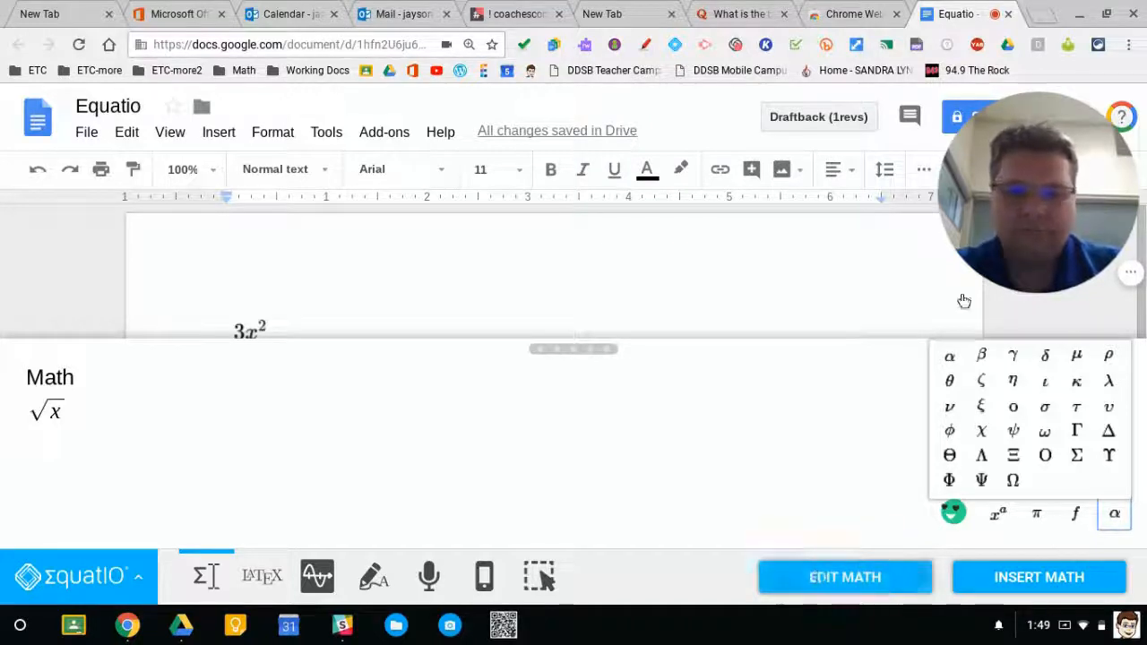
{"action": "left_click", "coordinate": [723, 272]}
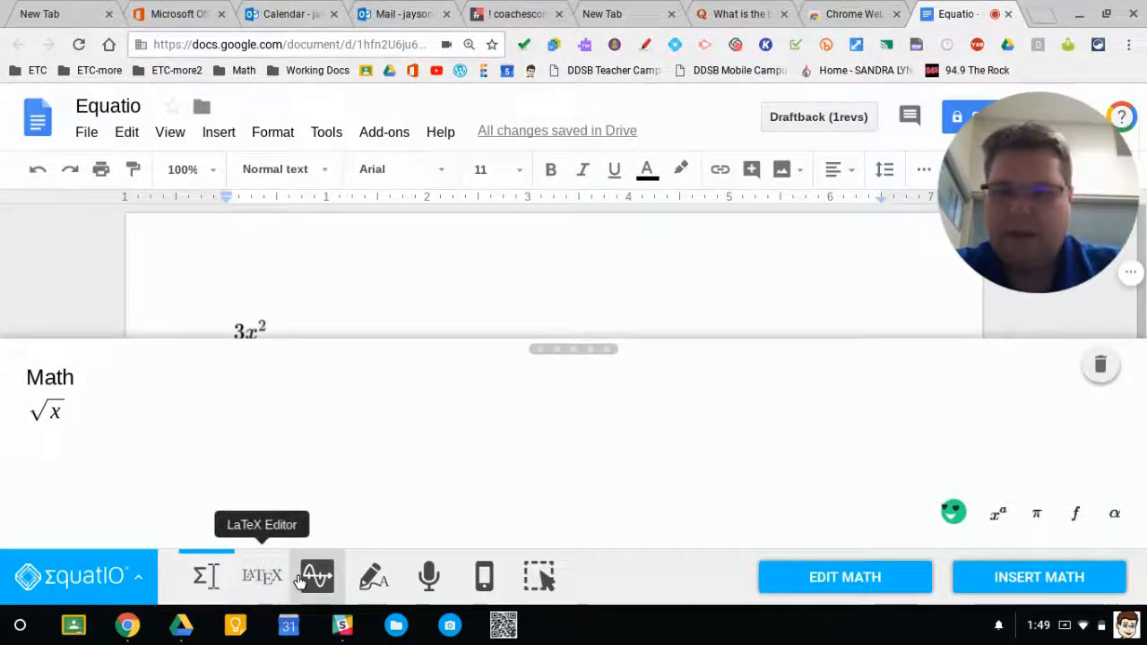
- Replace the square root expression with y = 3x + 5 and insert that equation into the document
{"action": "left_click", "coordinate": [110, 399]}
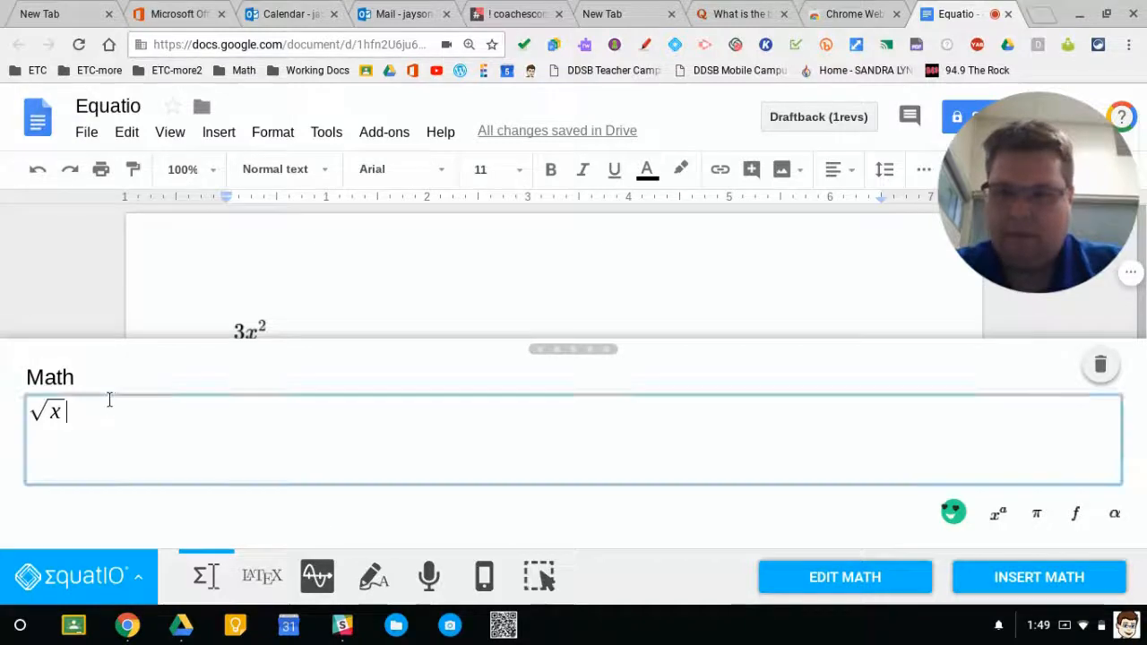
{"action": "key", "text": "BackSpace"}
{"action": "key", "text": "BackSpace"}
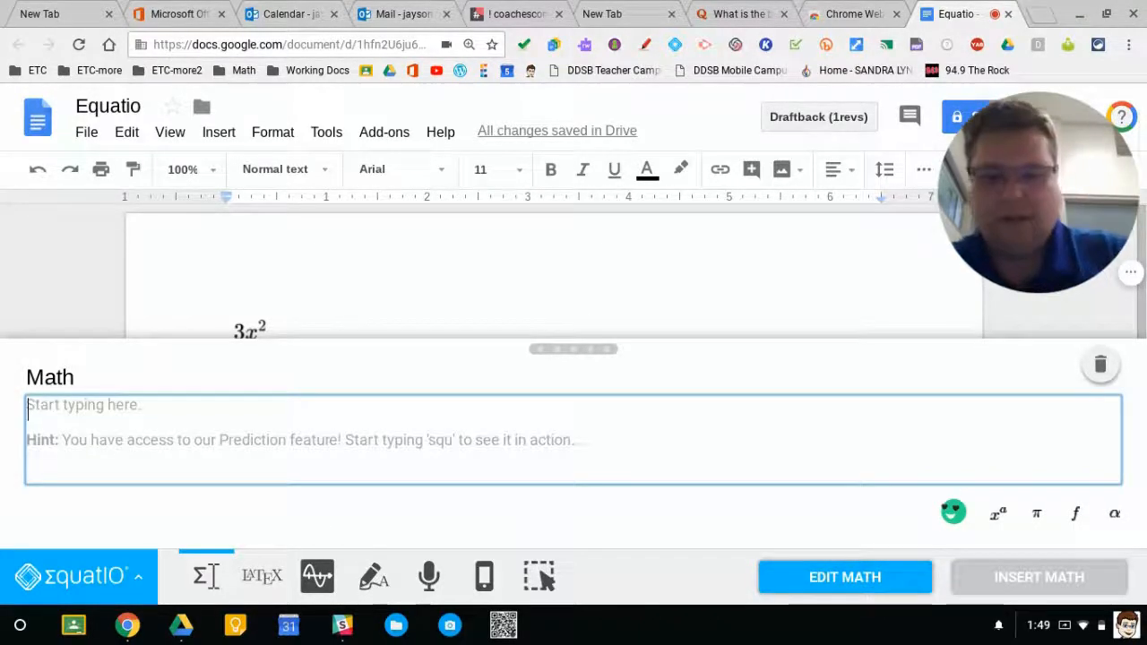
{"action": "type", "text": "y=3x"}
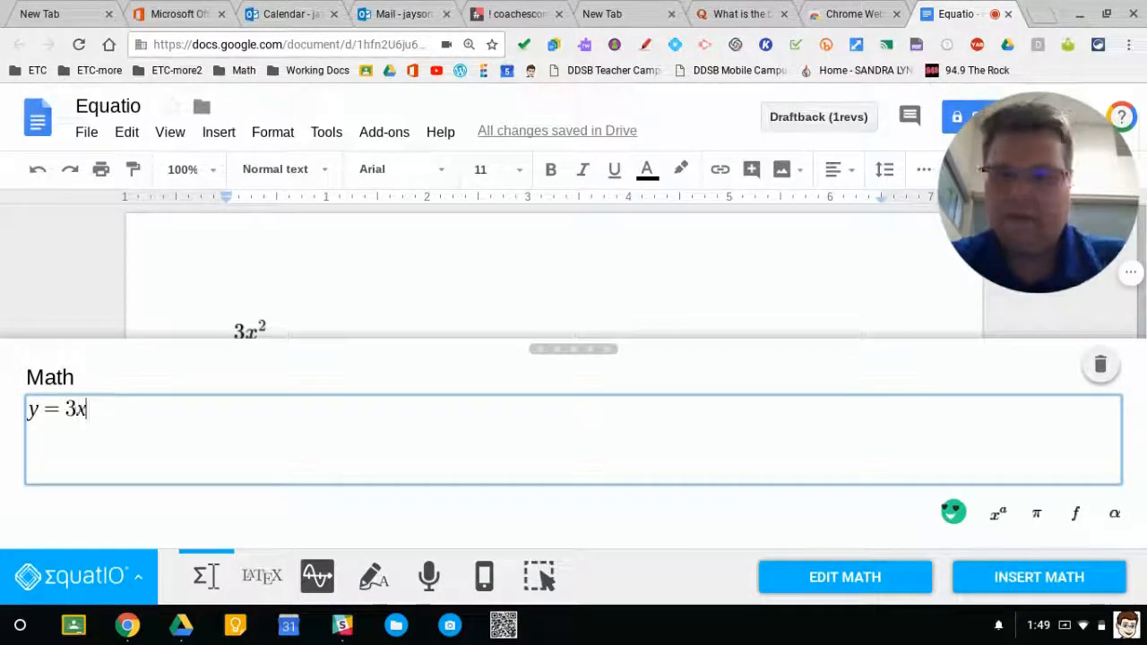
{"action": "type", "text": "+5"}
{"action": "left_click", "coordinate": [334, 363]}
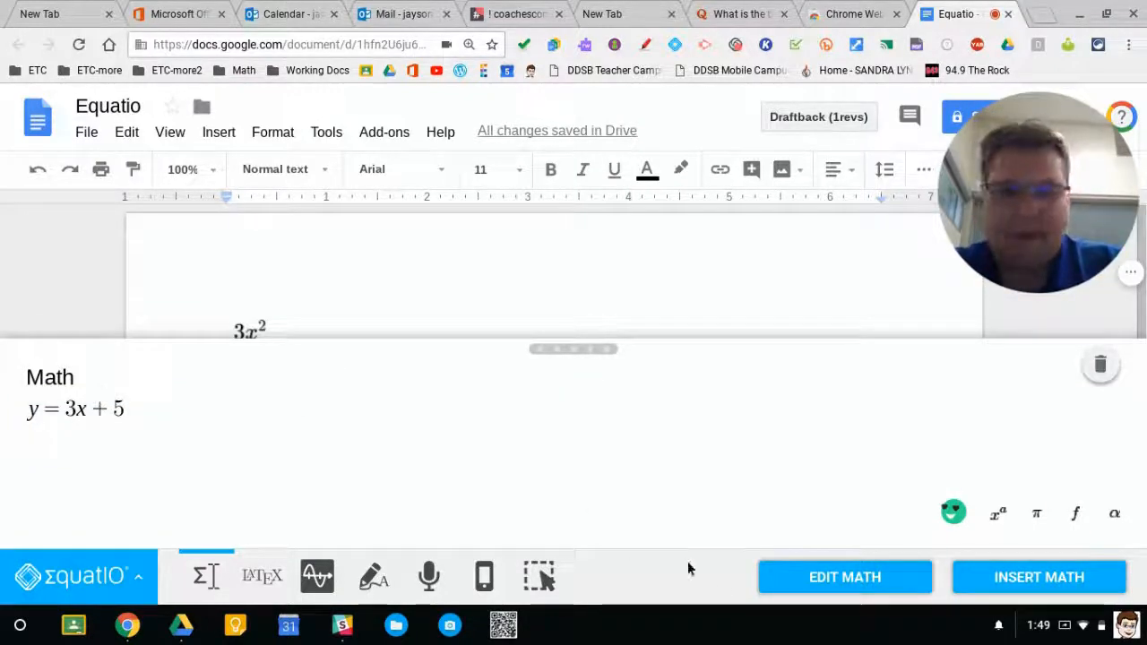
{"action": "left_click", "coordinate": [1007, 578]}
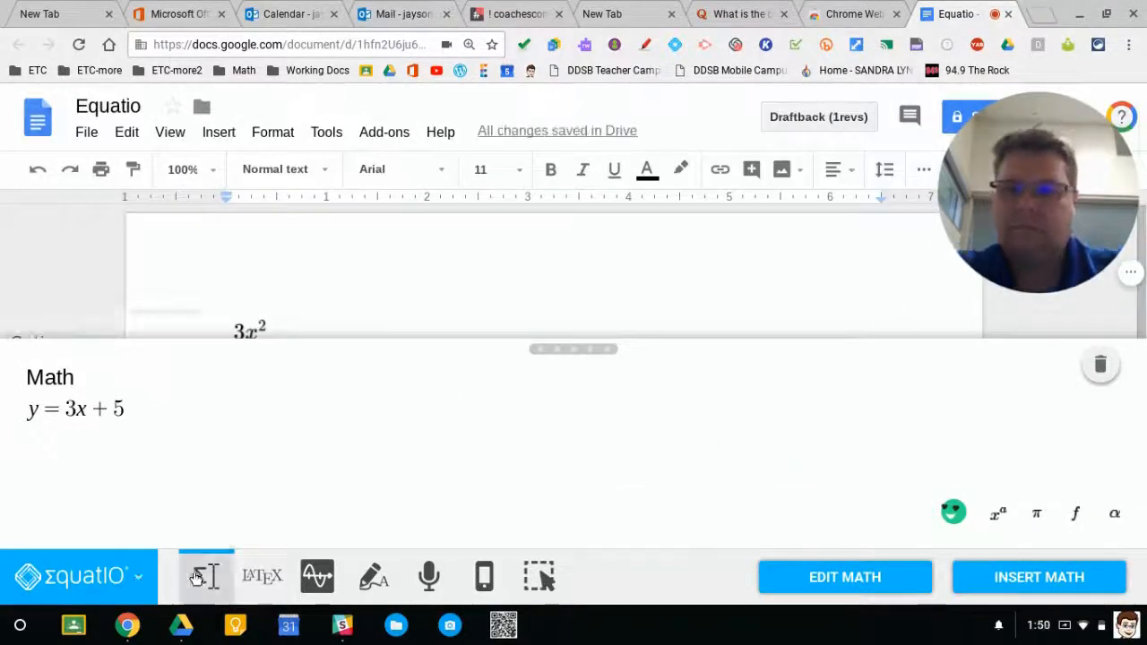
{"action": "left_click", "coordinate": [96, 593]}
{"action": "left_click", "coordinate": [96, 593]}
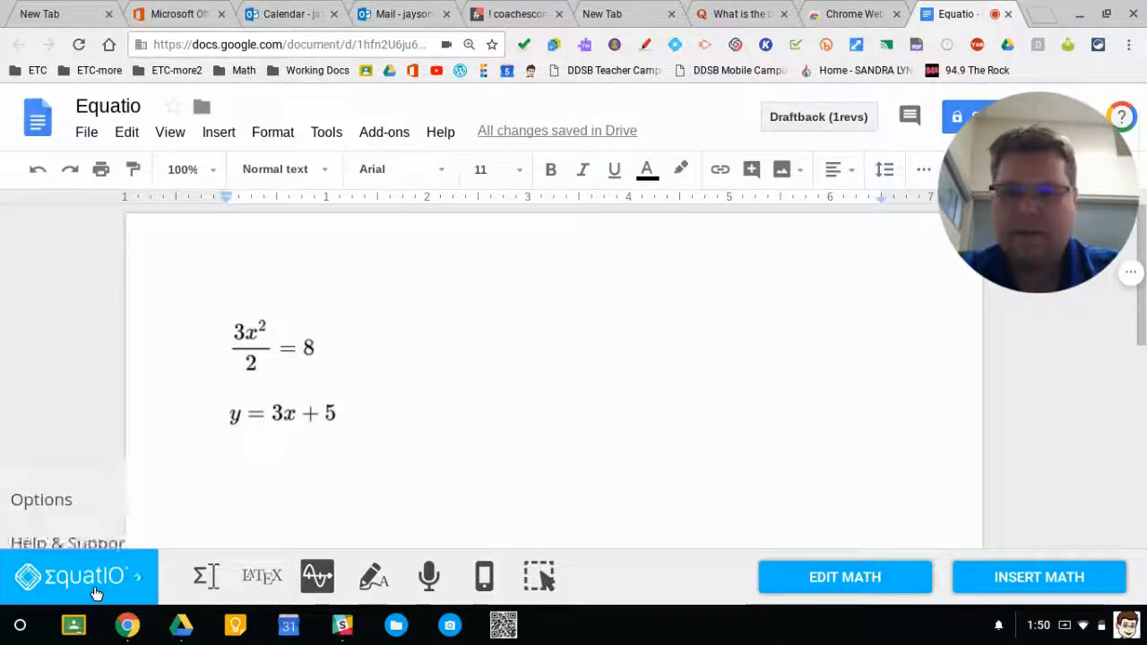
- Graph y = 3x + 5 in the graph editor and add a second function y = ax + b with sliders for all parameters
{"action": "left_click", "coordinate": [206, 575]}
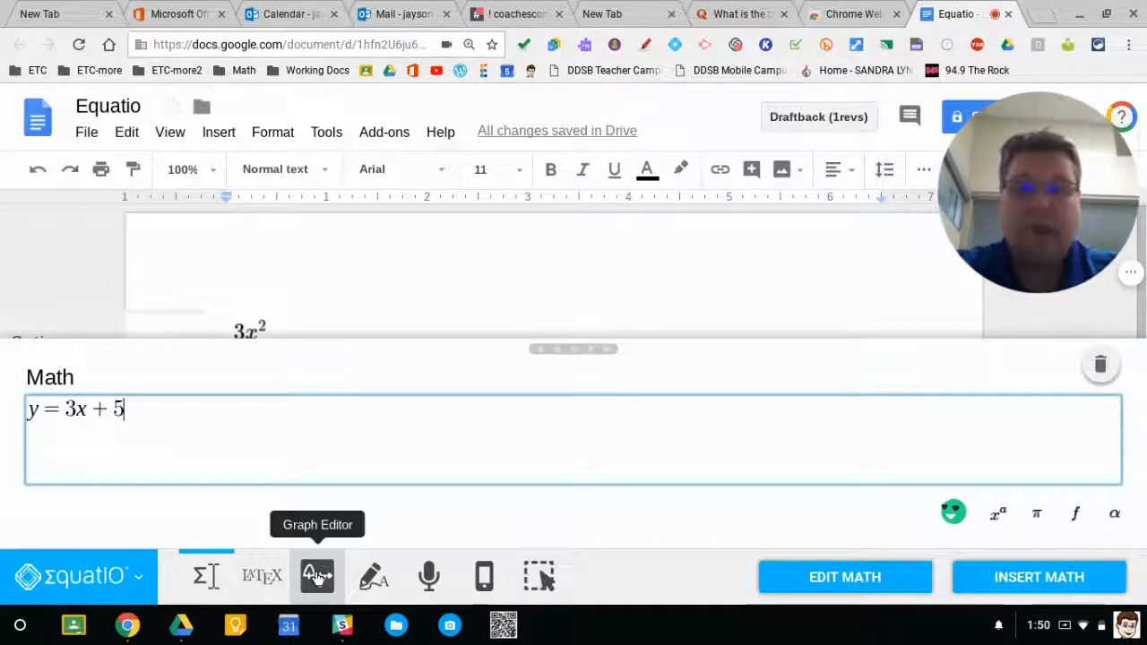
{"action": "left_click", "coordinate": [317, 578]}
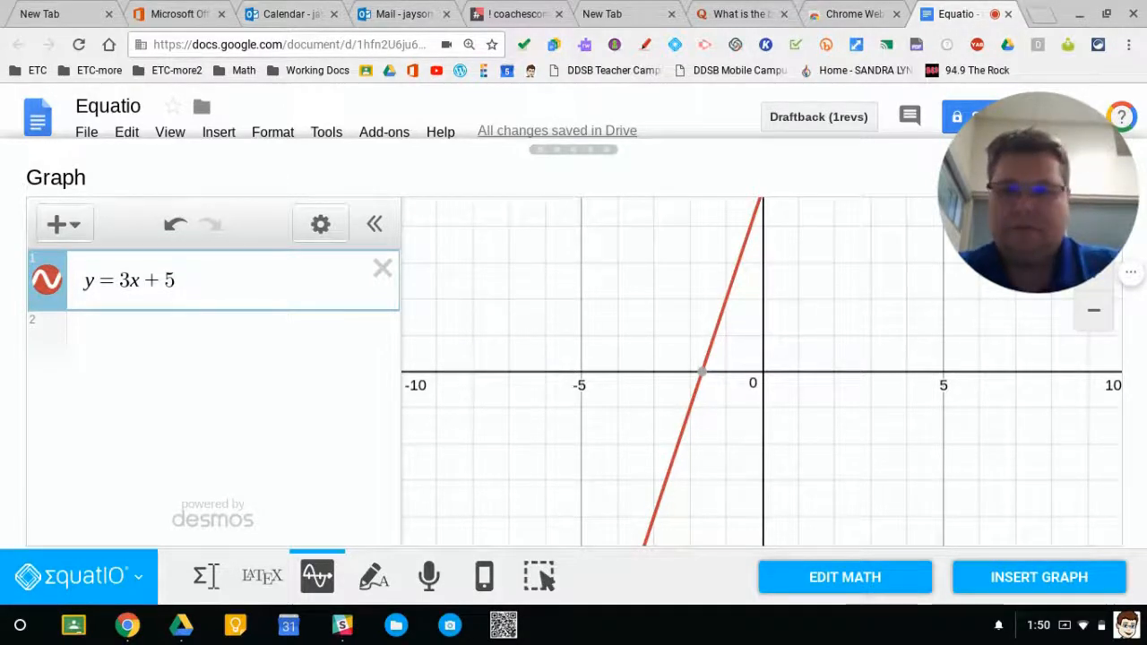
{"action": "left_click", "coordinate": [152, 332]}
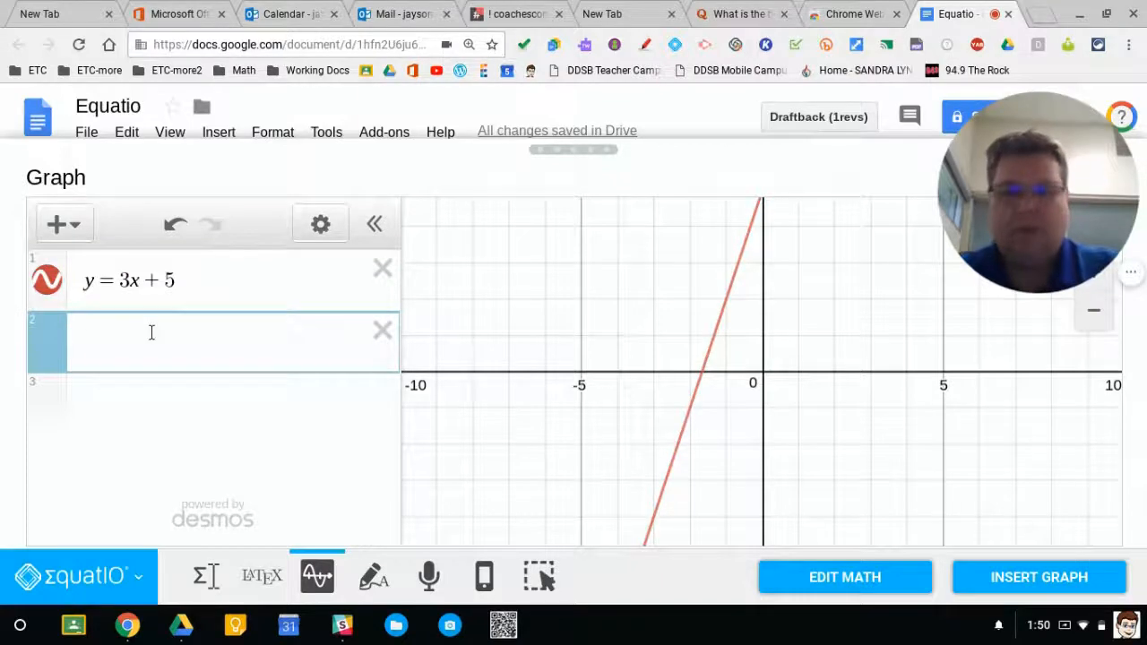
{"action": "type", "text": "y = ax + b"}
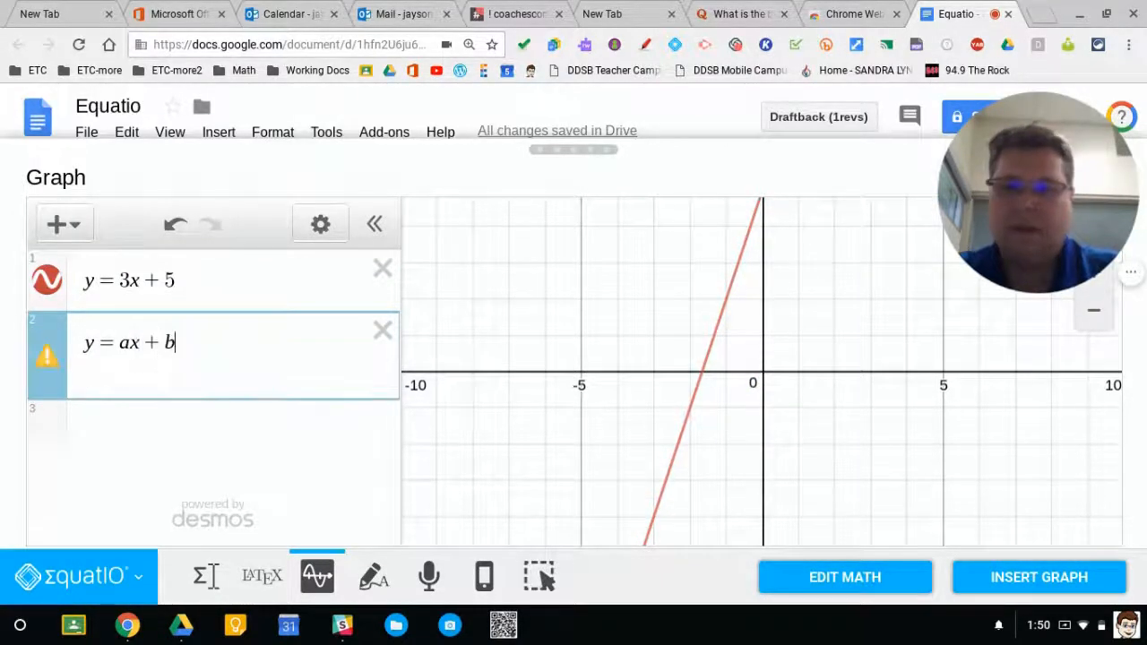
{"action": "left_click", "coordinate": [251, 381]}
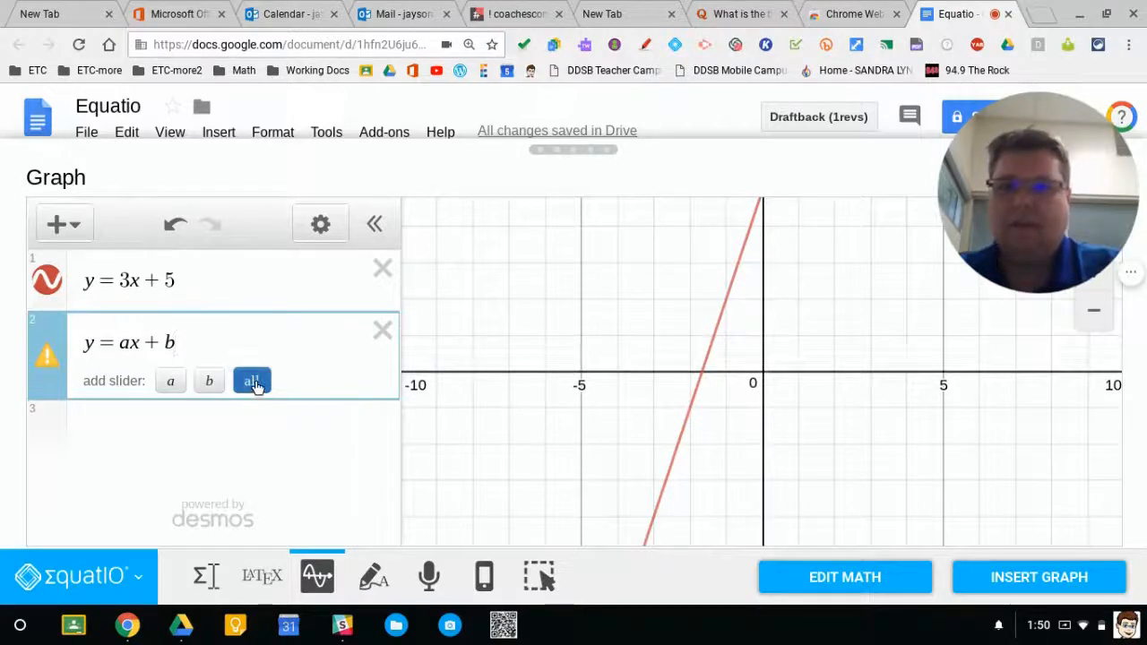
- Adjust the slider for parameter a of y = ax + b and insert the graph of both functions into the document
{"action": "left_click_drag", "start_coordinate": [240, 435], "coordinate": [233, 459]}
{"action": "left_click", "coordinate": [997, 580]}
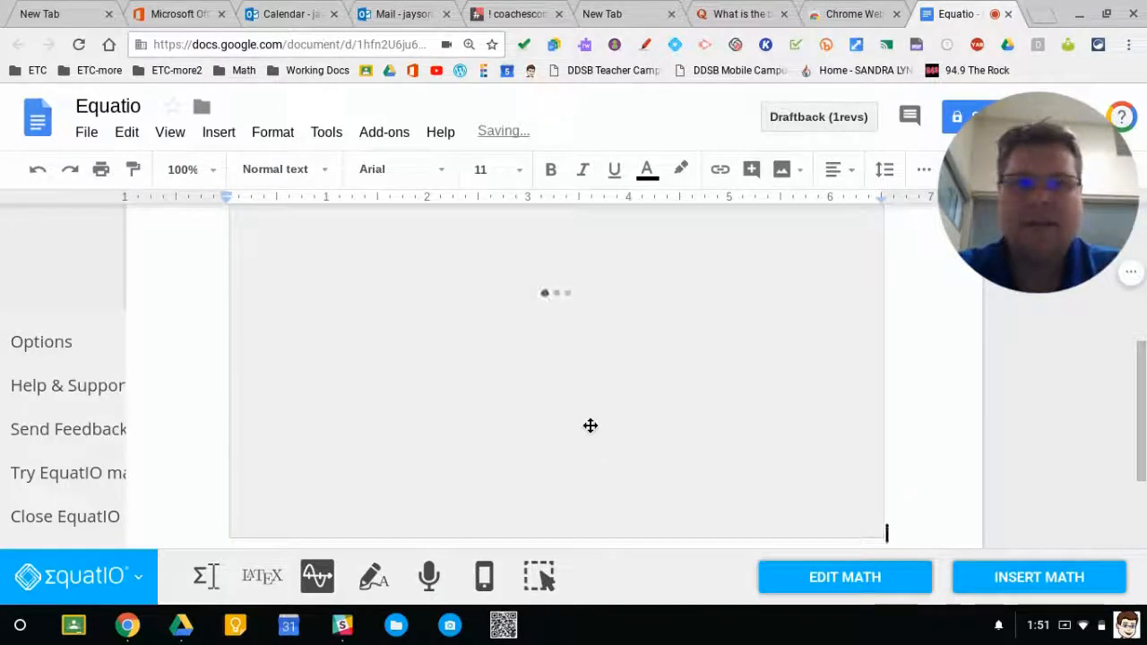
{"action": "scroll", "coordinate": [635, 477], "scroll_direction": "up", "scroll_amount": 3}
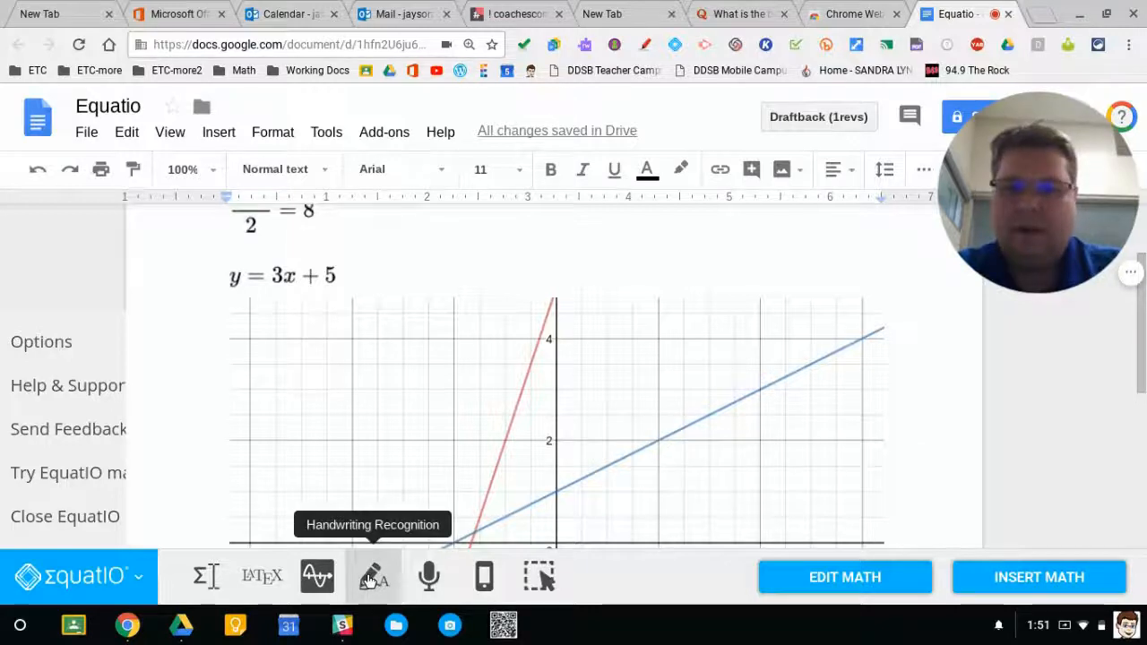
- Handwrite the fraction equation (3x + 4)/2 = 6 with handwriting recognition and insert the resulting math below the graph
{"action": "left_click", "coordinate": [367, 579]}
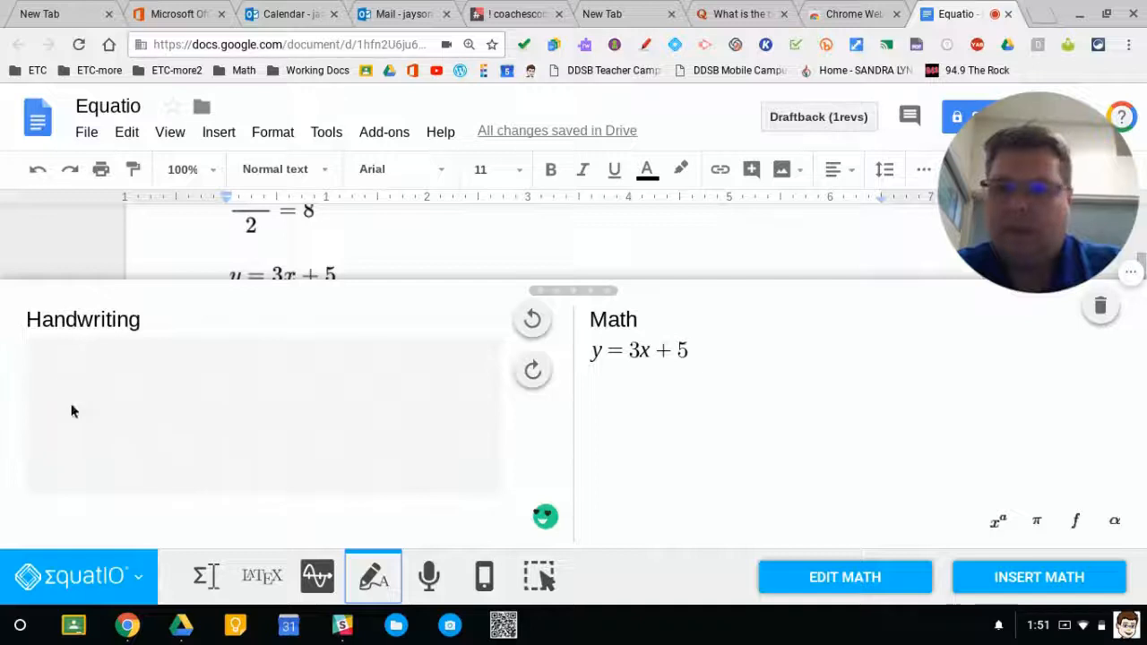
{"action": "mouse_move", "coordinate": [69, 356]}
{"action": "left_mouse_down"}
{"action": "mouse_move", "coordinate": [68, 376]}
{"action": "mouse_move", "coordinate": [92, 391]}
{"action": "left_mouse_up"}
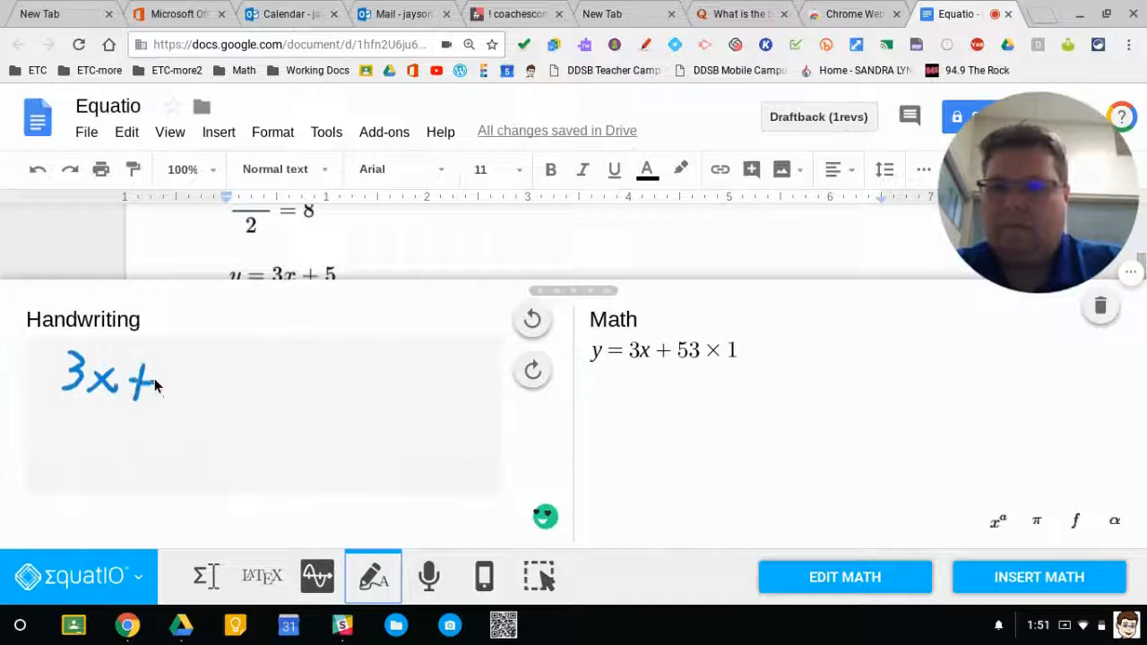
{"action": "left_click_drag", "start_coordinate": [190, 359], "coordinate": [185, 395]}
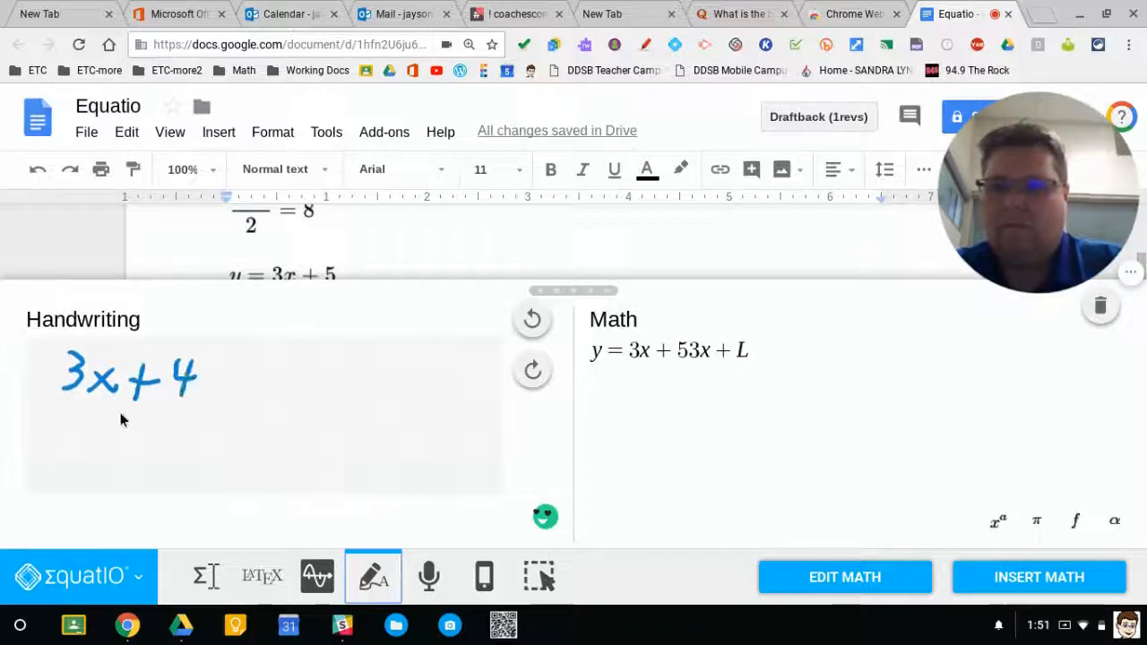
{"action": "left_click_drag", "start_coordinate": [106, 414], "coordinate": [188, 405]}
{"action": "mouse_move", "coordinate": [133, 432]}
{"action": "left_mouse_down"}
{"action": "mouse_move", "coordinate": [150, 431]}
{"action": "mouse_move", "coordinate": [164, 467]}
{"action": "left_mouse_up"}
{"action": "left_click_drag", "start_coordinate": [225, 412], "coordinate": [268, 404]}
{"action": "left_click_drag", "start_coordinate": [343, 424], "coordinate": [314, 442]}
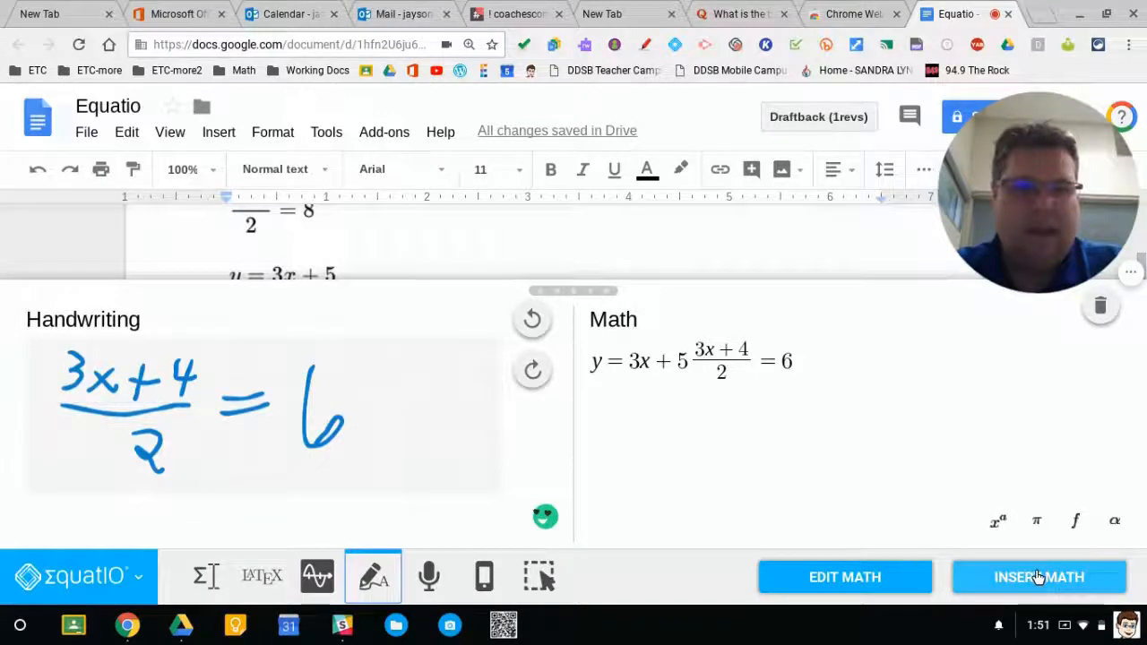
- Clear the math, handwrite 3x = 6 and x = 2 on two lines, and insert them into the document
{"action": "left_click", "coordinate": [1101, 310]}
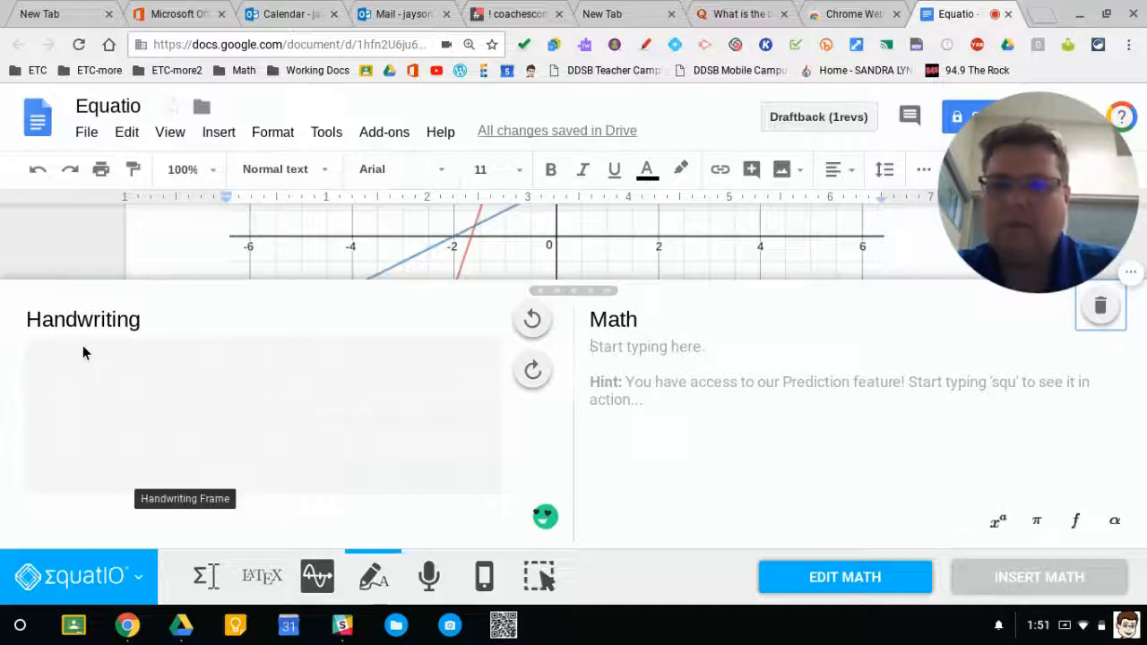
{"action": "mouse_move", "coordinate": [77, 361]}
{"action": "left_mouse_down"}
{"action": "mouse_move", "coordinate": [80, 385]}
{"action": "mouse_move", "coordinate": [115, 388]}
{"action": "mouse_move", "coordinate": [92, 391]}
{"action": "left_mouse_up"}
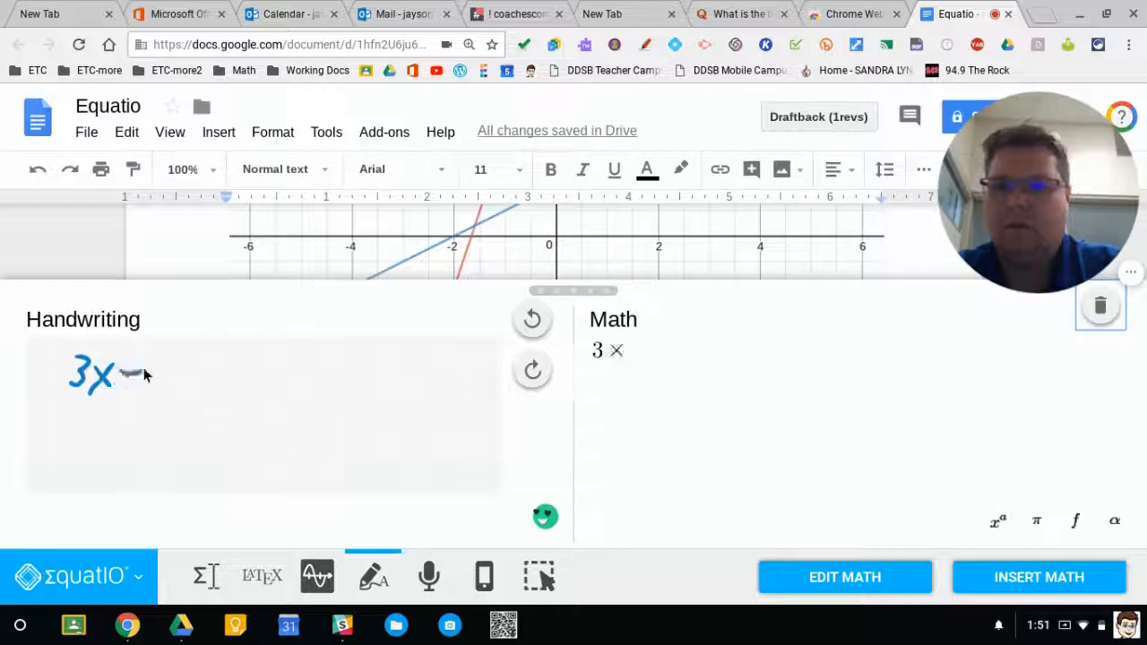
{"action": "left_click_drag", "start_coordinate": [174, 388], "coordinate": [164, 384]}
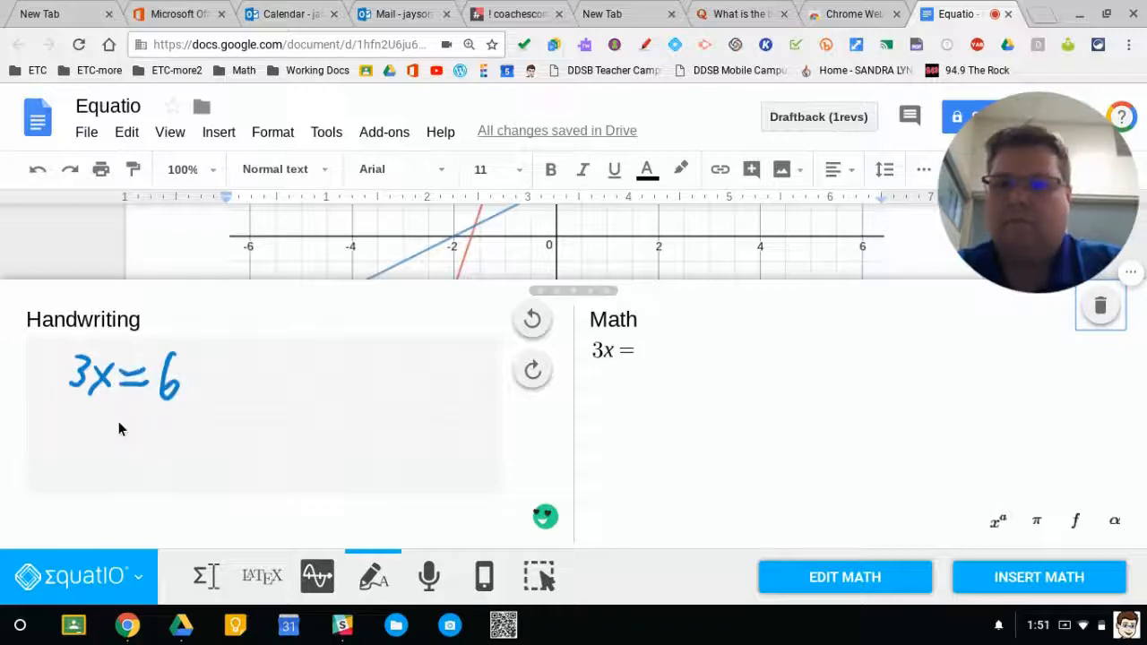
{"action": "left_click_drag", "start_coordinate": [115, 417], "coordinate": [89, 450]}
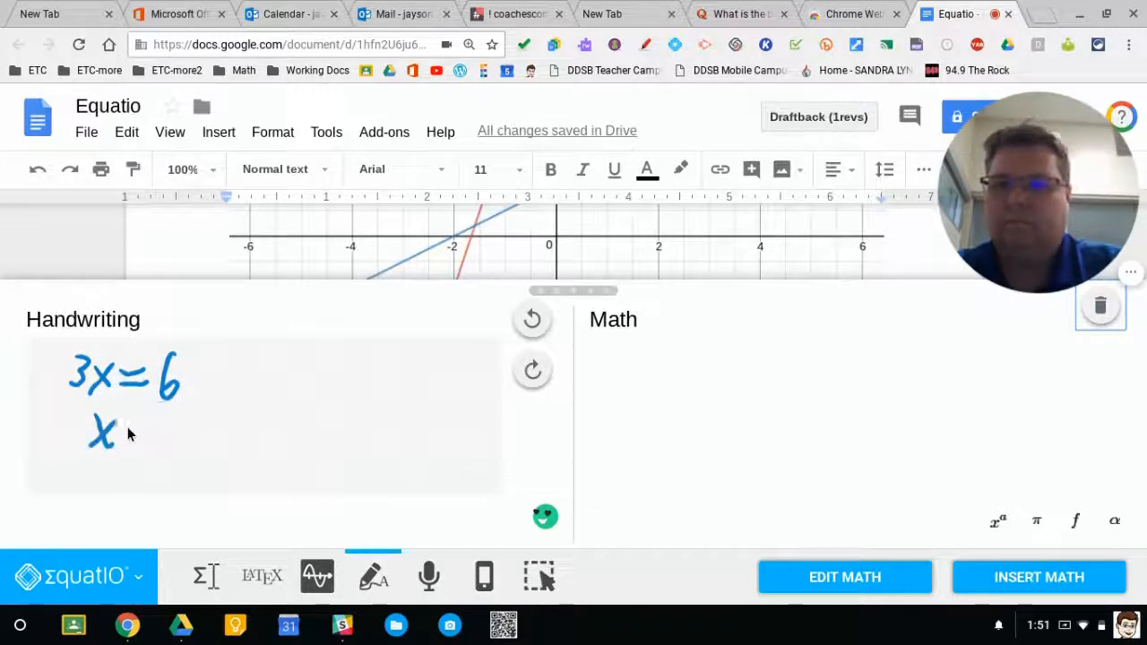
{"action": "left_click_drag", "start_coordinate": [168, 422], "coordinate": [189, 439]}
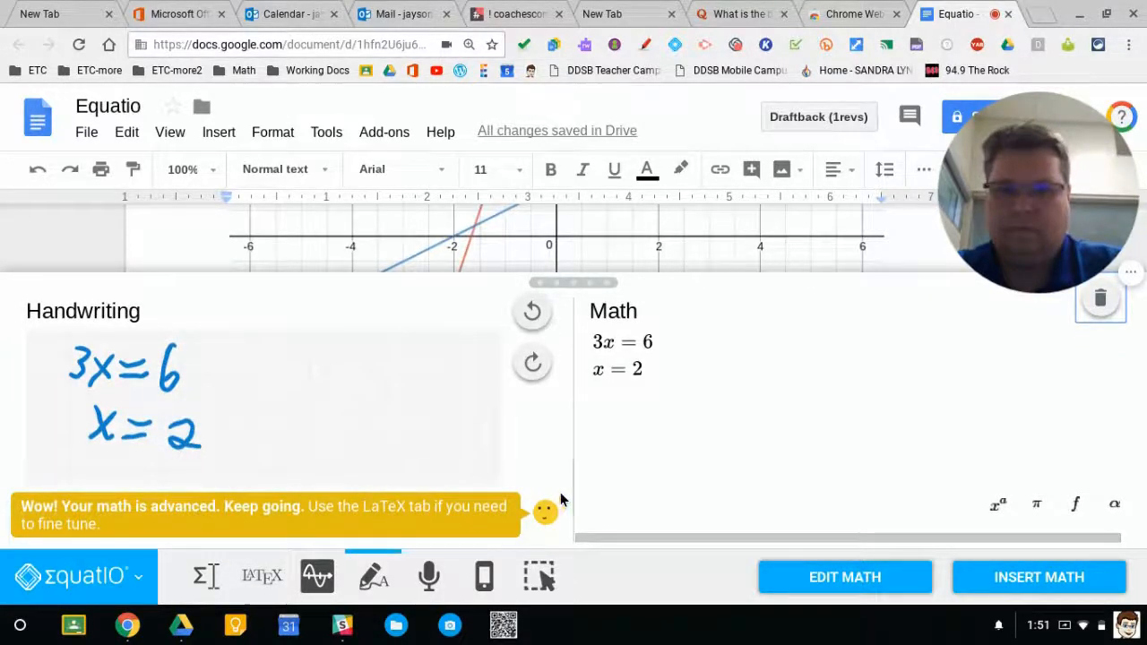
{"action": "left_click", "coordinate": [996, 581]}
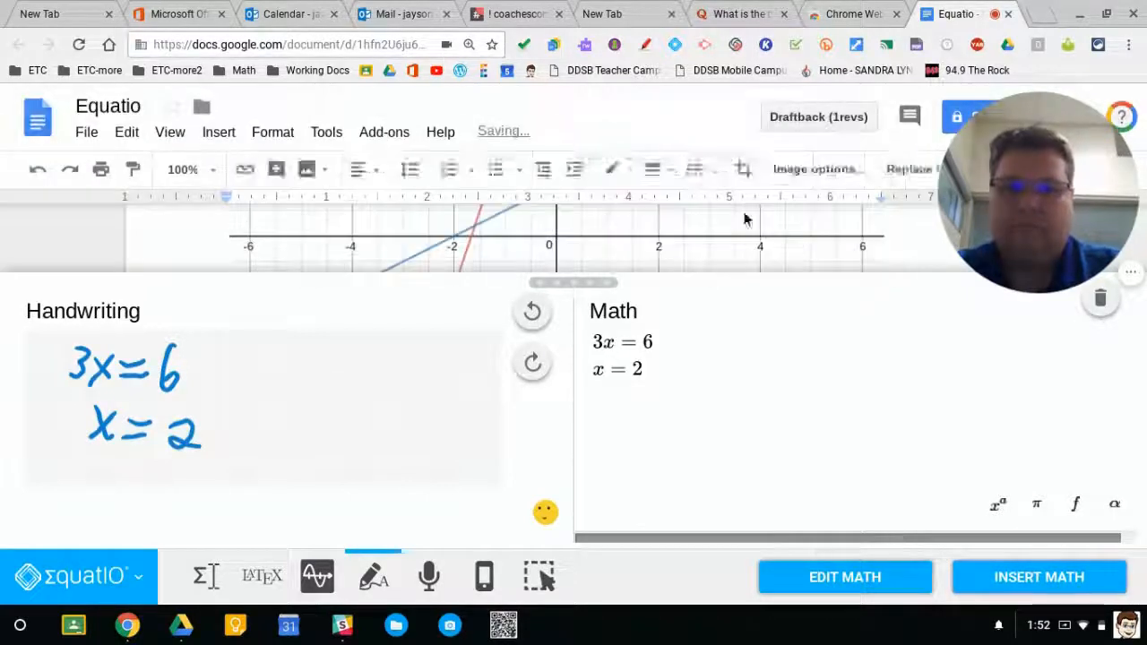
- Collapse the math editor and move the 3x = 6, x = 2 equation two lines down, below the fraction equation
{"action": "left_click", "coordinate": [77, 587]}
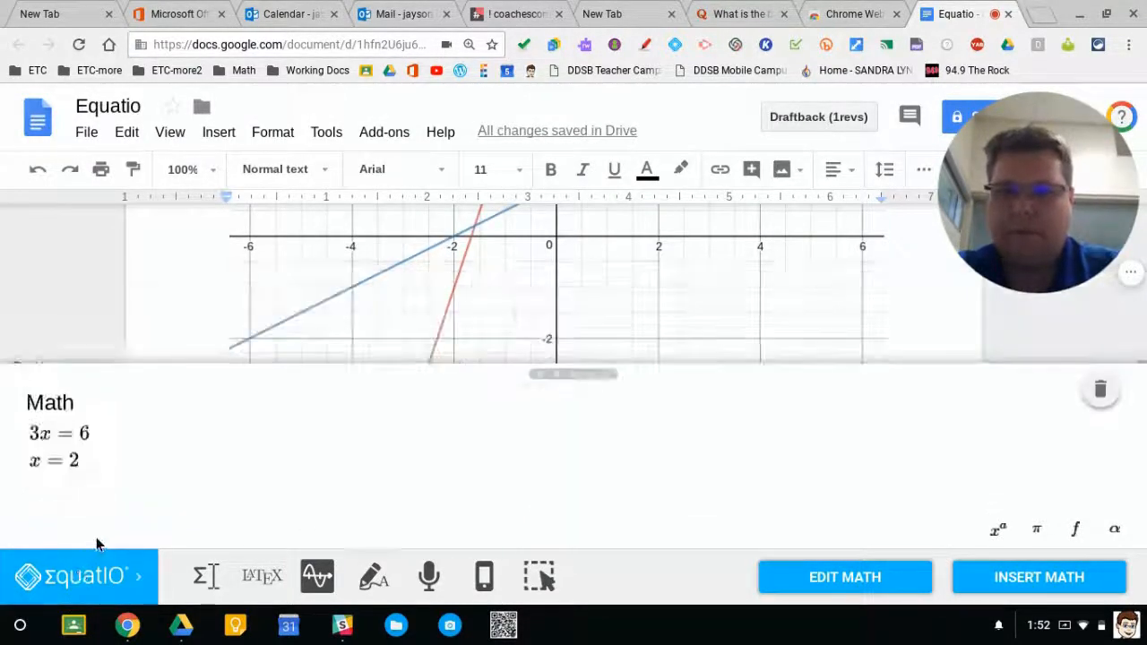
{"action": "scroll", "coordinate": [535, 470], "scroll_direction": "down", "scroll_amount": 2}
{"action": "scroll", "coordinate": [536, 470], "scroll_direction": "down", "scroll_amount": 1}
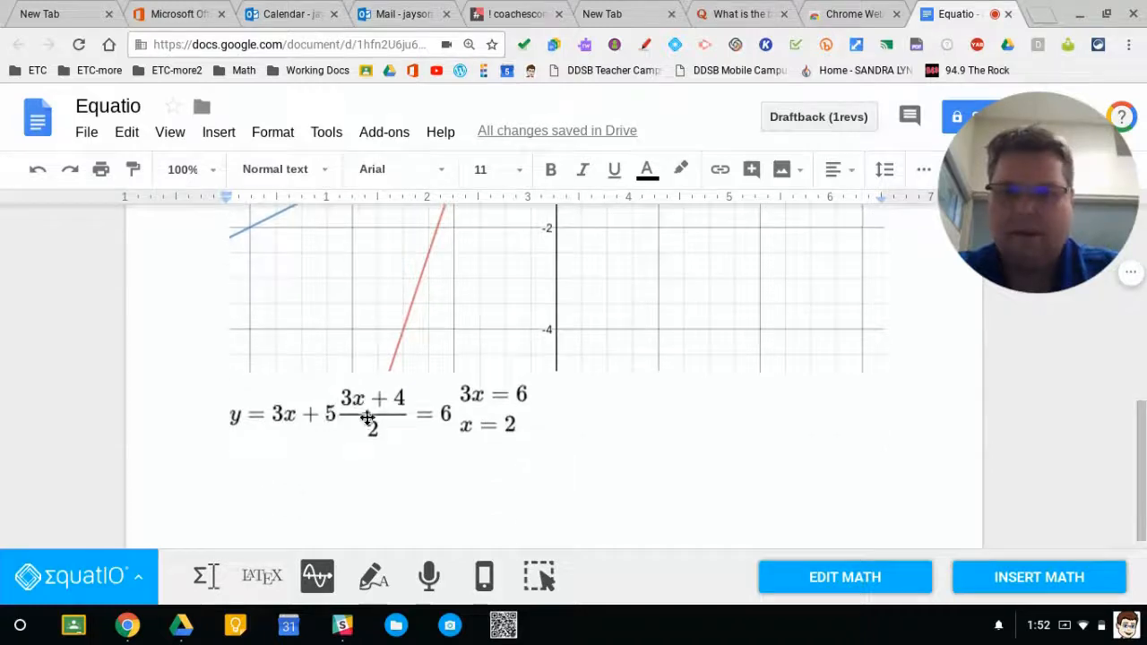
{"action": "left_click", "coordinate": [457, 404]}
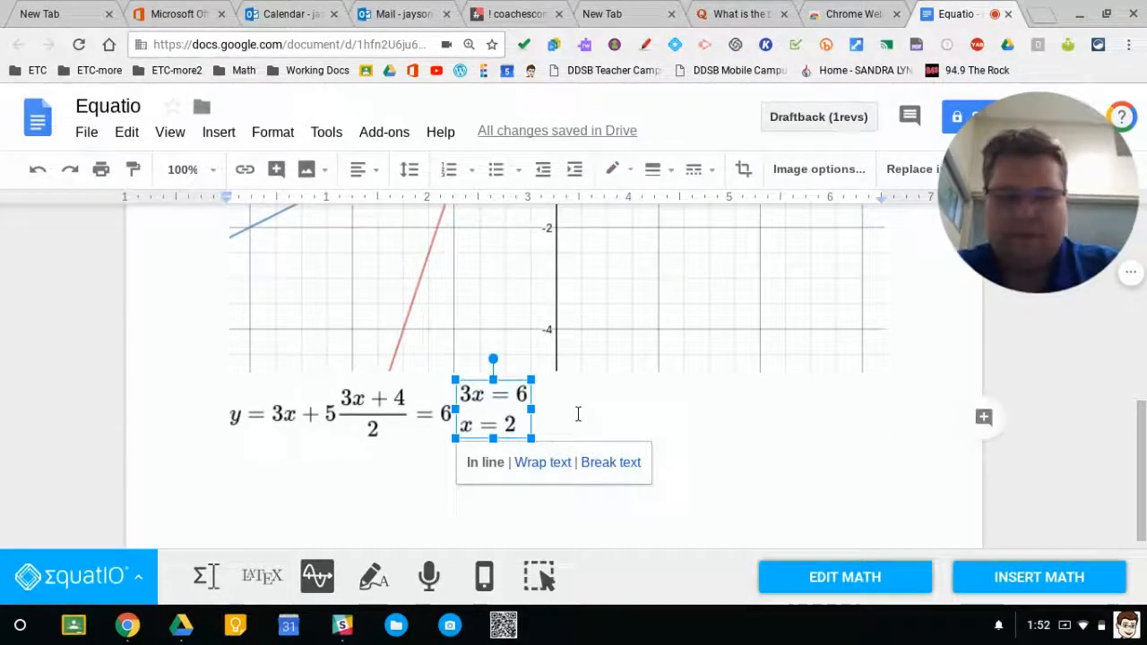
{"action": "key", "text": "Left"}
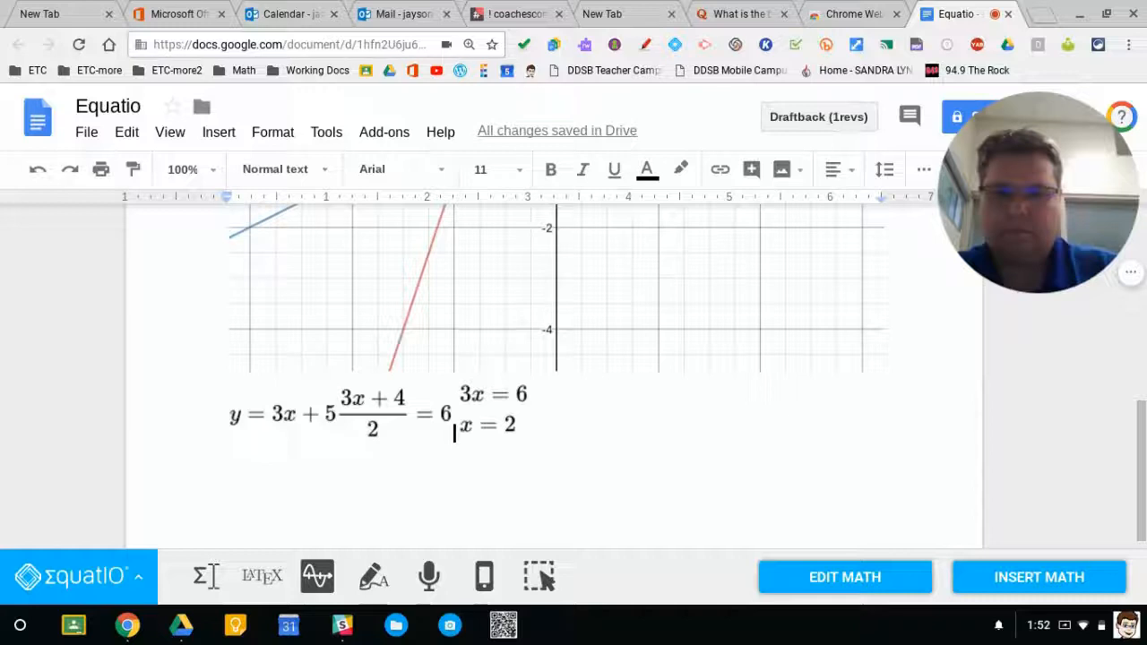
{"action": "key", "text": "Return"}
{"action": "key", "text": "Return"}
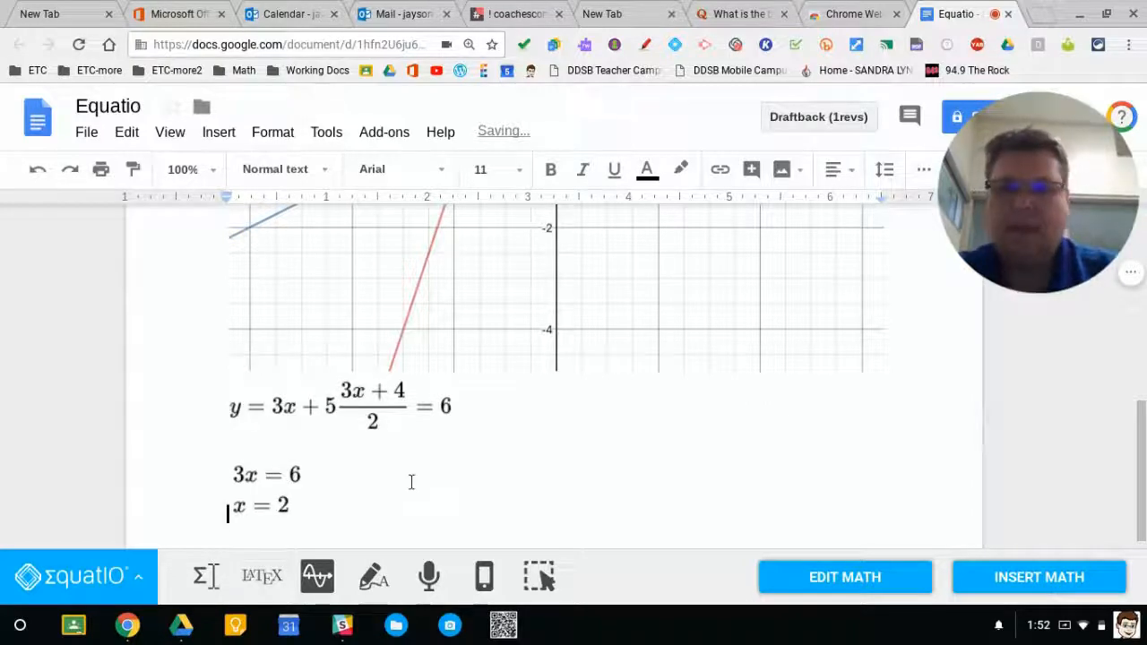
- Add a new line after the 3x = 6, x = 2 equation at the end of the document
{"action": "left_click", "coordinate": [375, 406]}
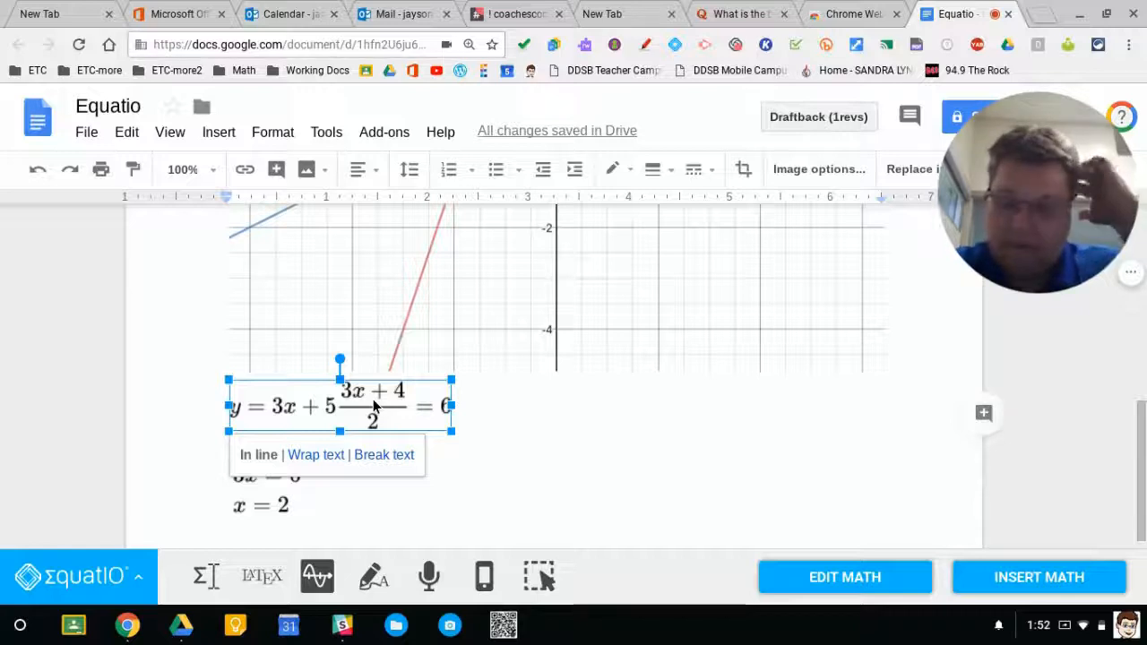
{"action": "left_click", "coordinate": [316, 510]}
{"action": "key", "text": "Return"}
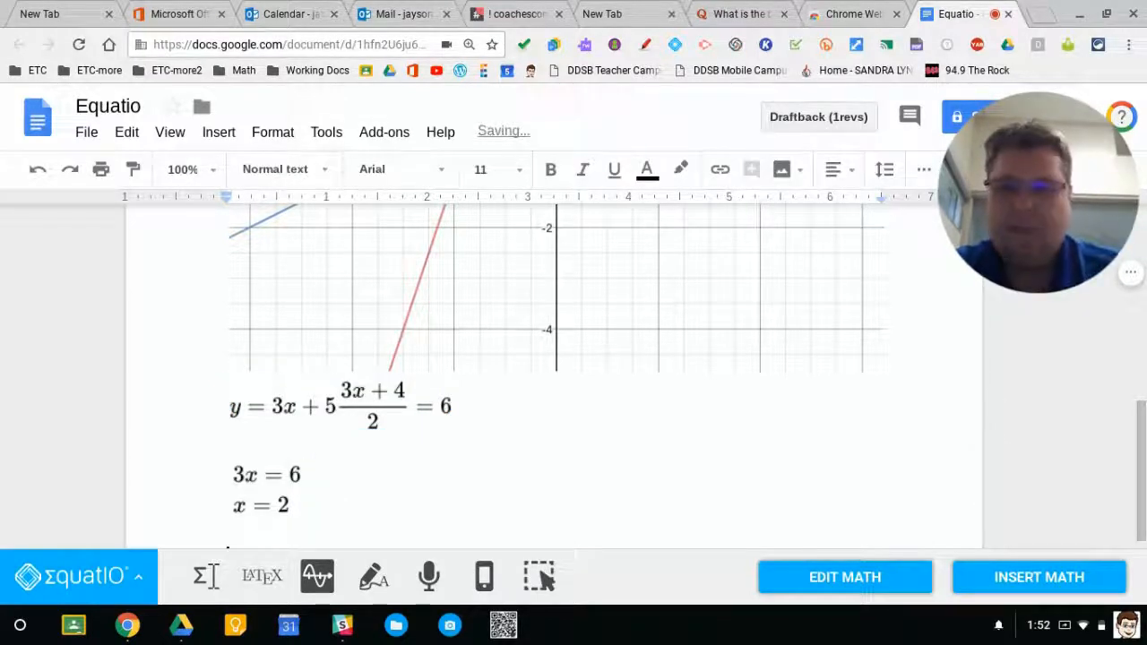
{"action": "scroll", "coordinate": [335, 522], "scroll_direction": "down", "scroll_amount": 2}
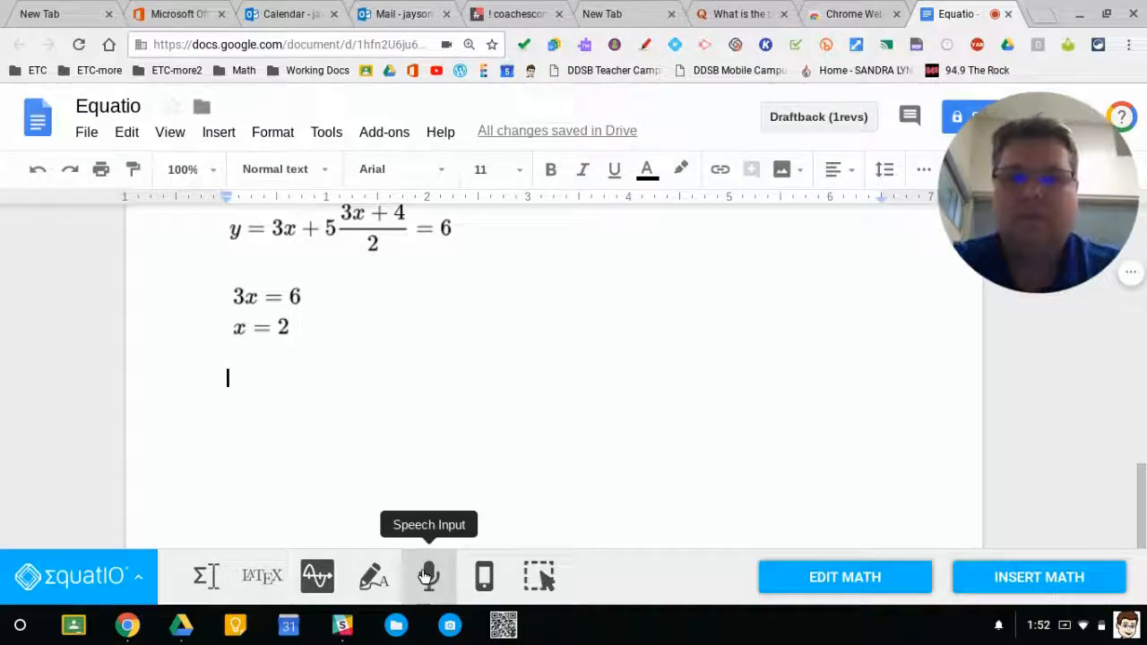
- Clear the previous math and dictate "3x squared + 7x + 10 equals 25" with speech input
{"action": "left_click", "coordinate": [426, 577]}
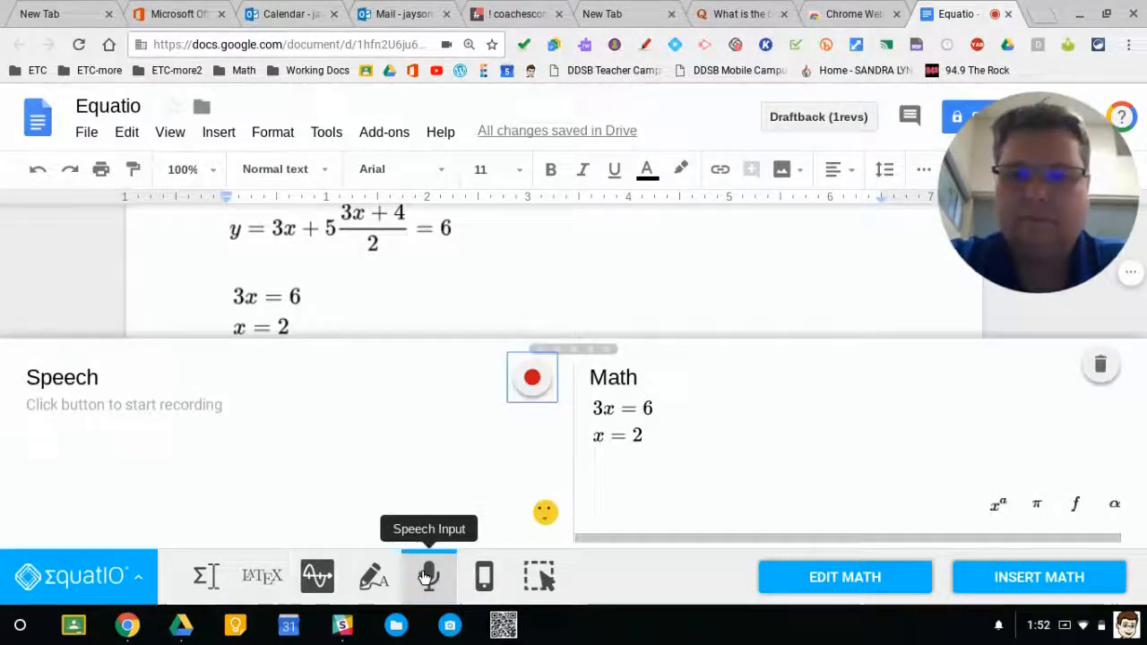
{"action": "left_click", "coordinate": [1100, 364]}
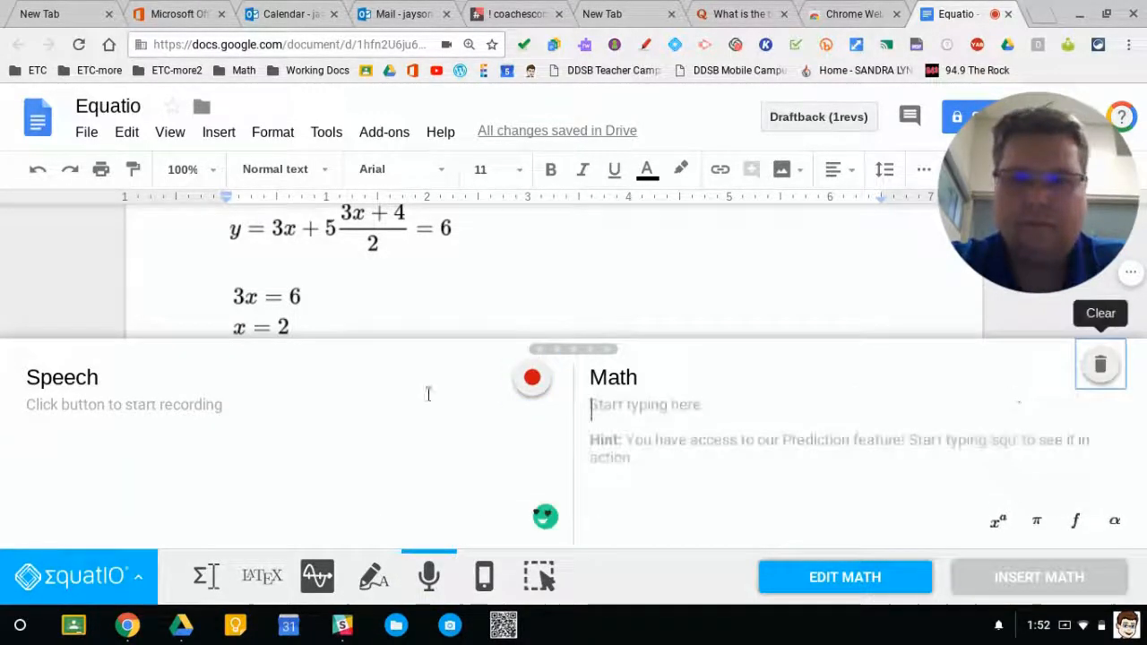
{"action": "left_click", "coordinate": [532, 380]}
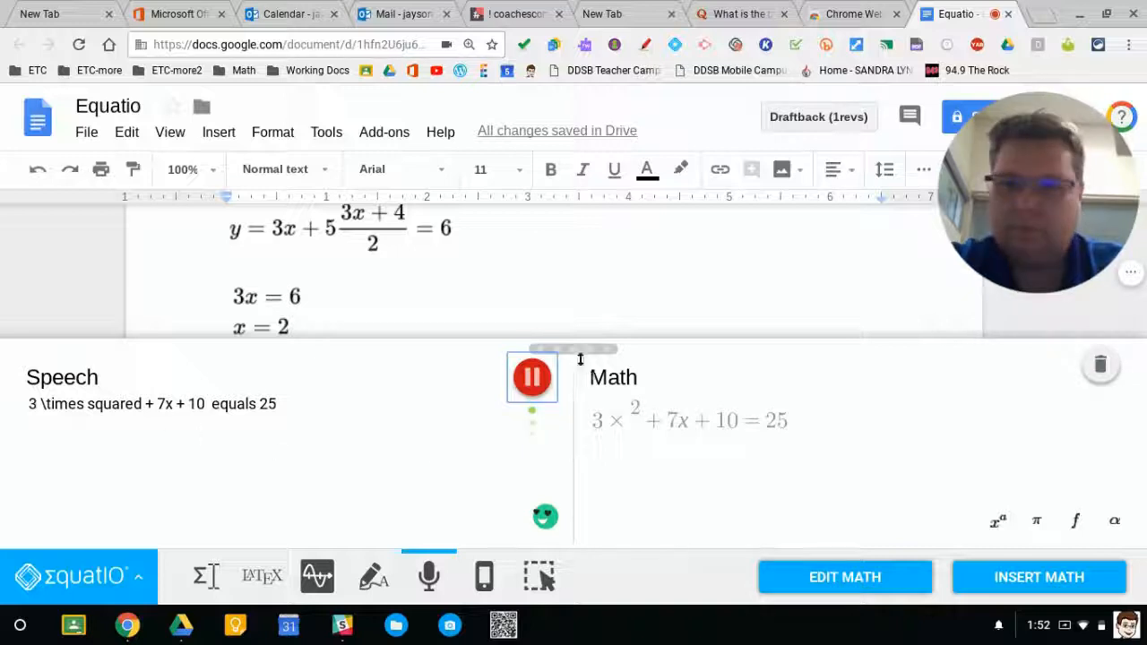
{"action": "left_click", "coordinate": [532, 378]}
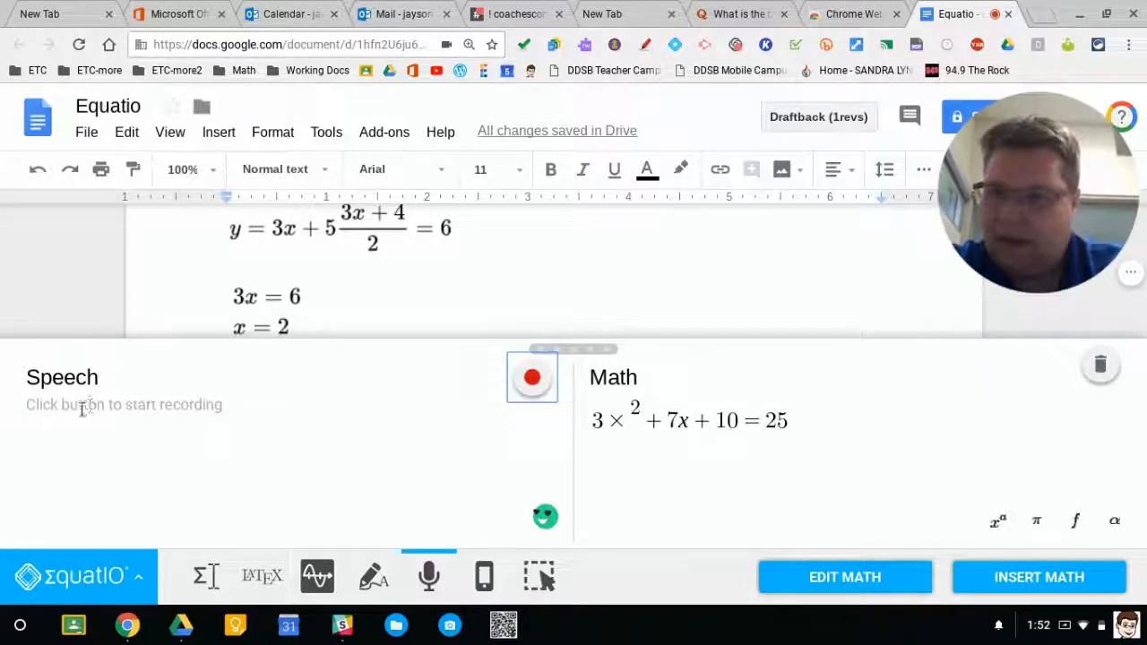
- Replace the multiplication sign with x to get 3x² + 7x + 10 = 25 and insert the equation into the document
{"action": "left_click", "coordinate": [627, 421]}
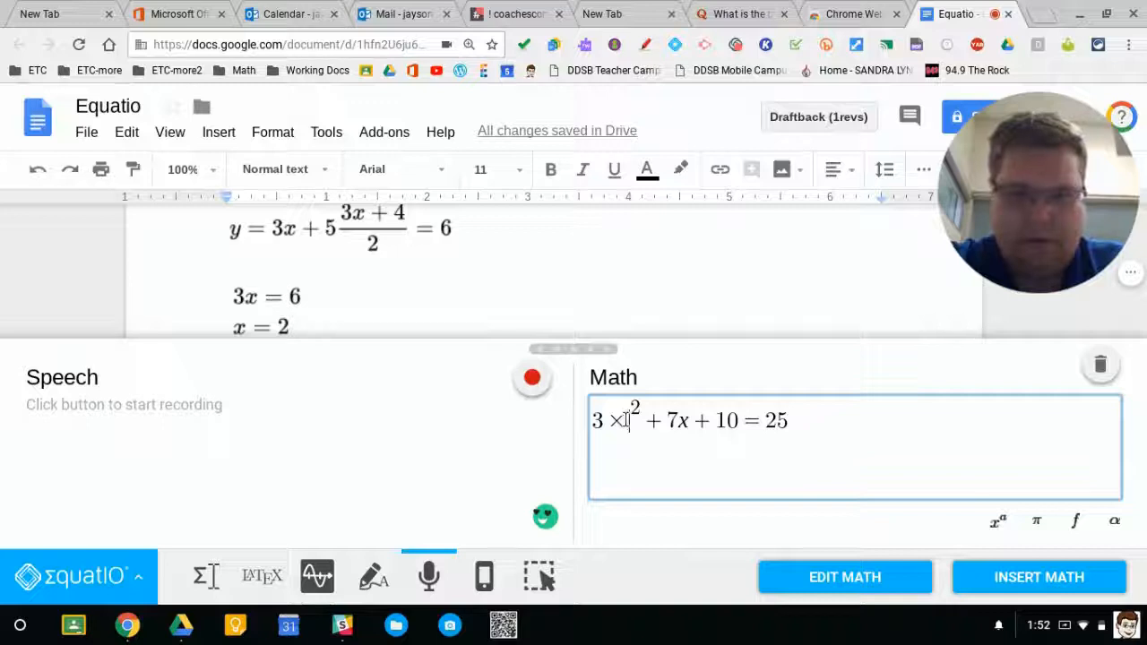
{"action": "key", "text": "BackSpace"}
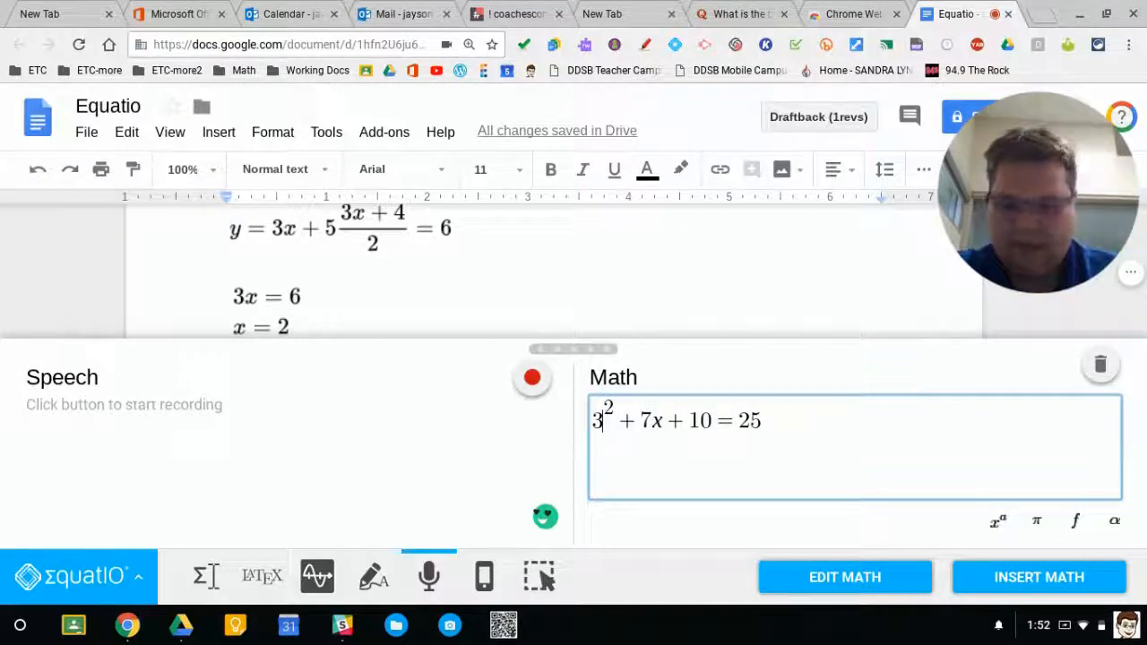
{"action": "type", "text": "x"}
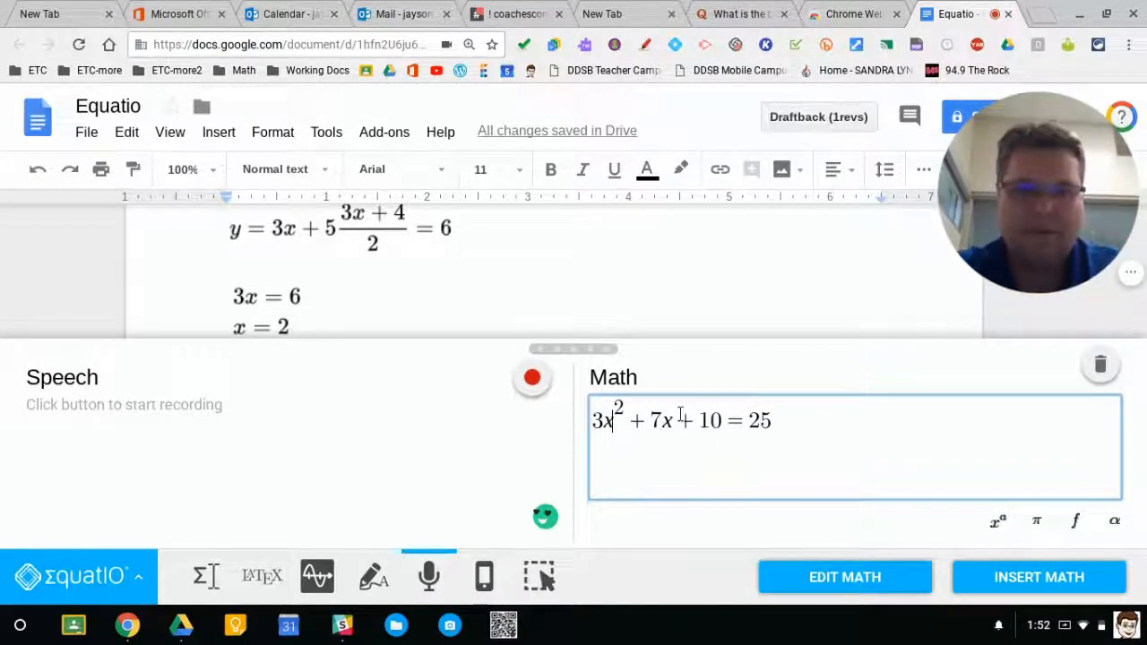
{"action": "left_click", "coordinate": [1053, 576]}
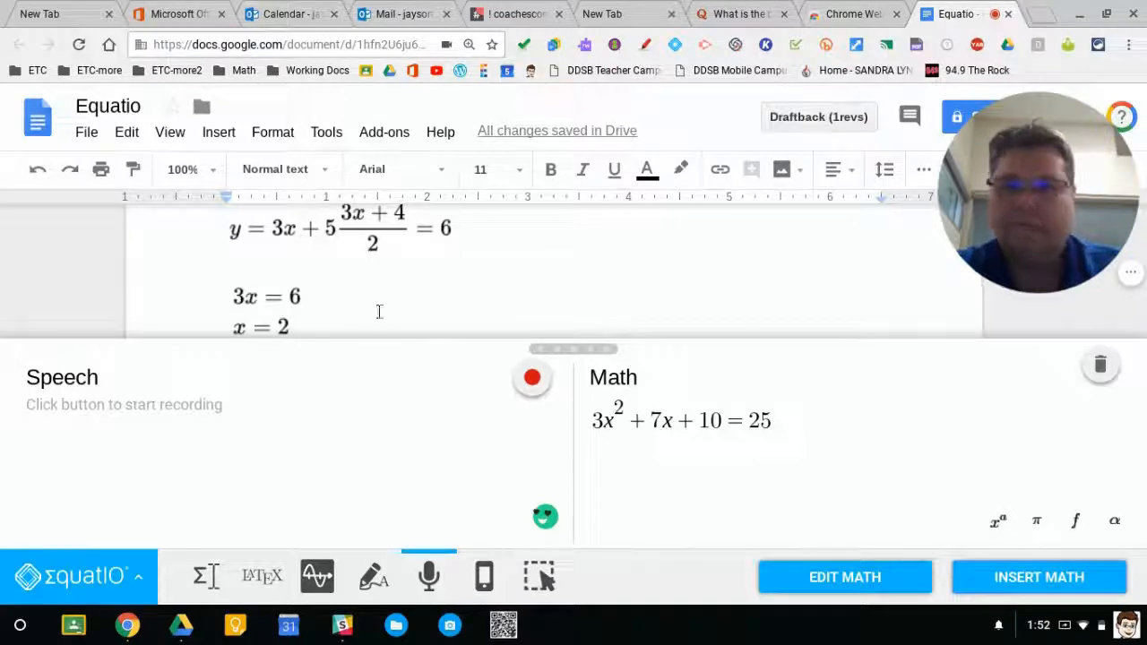
{"action": "left_click", "coordinate": [119, 581]}
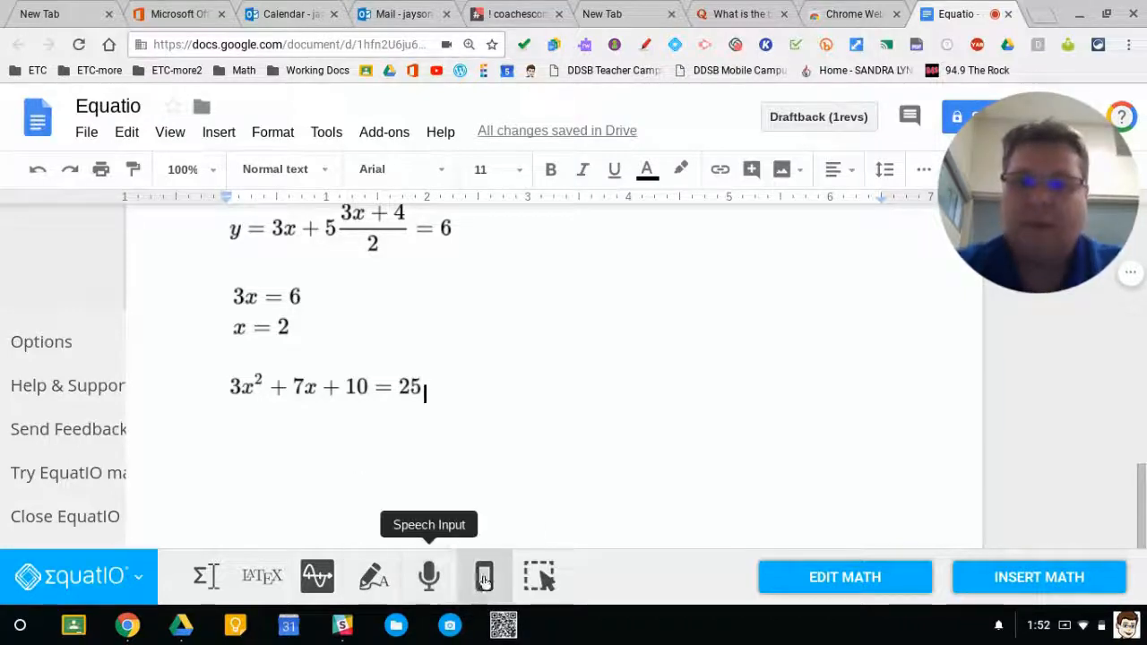
{"action": "mouse_move", "coordinate": [996, 231]}
{"action": "left_click", "coordinate": [1035, 265]}
{"action": "left_click", "coordinate": [1095, 265]}
{"action": "left_click_drag", "start_coordinate": [1019, 101], "coordinate": [949, 244]}
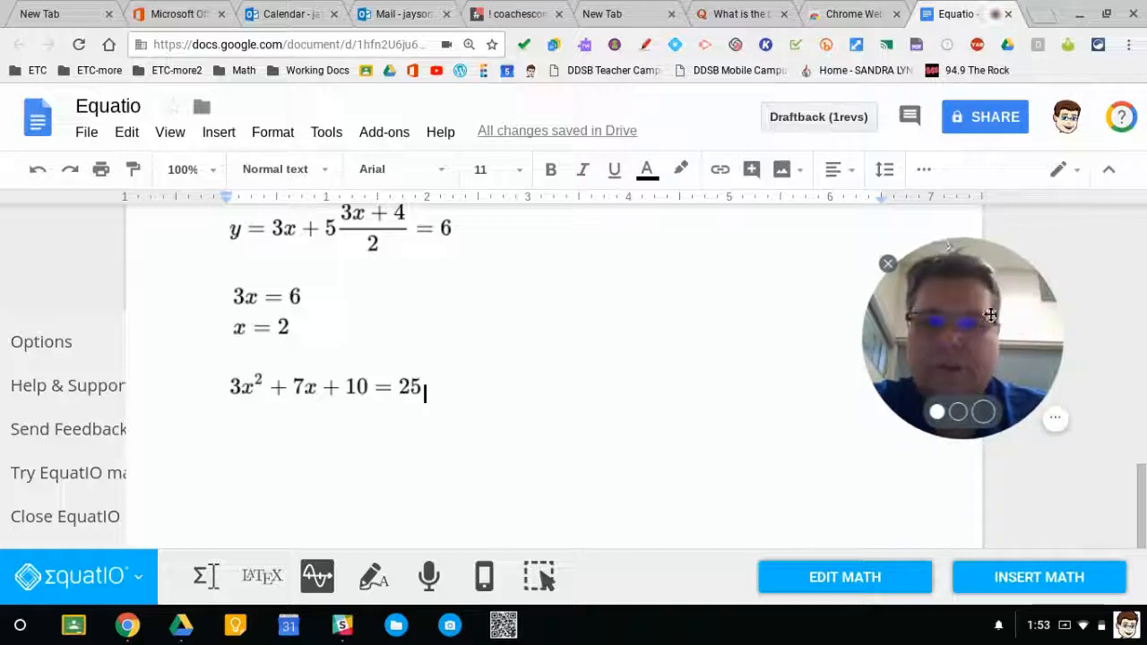
{"action": "left_click", "coordinate": [956, 412]}
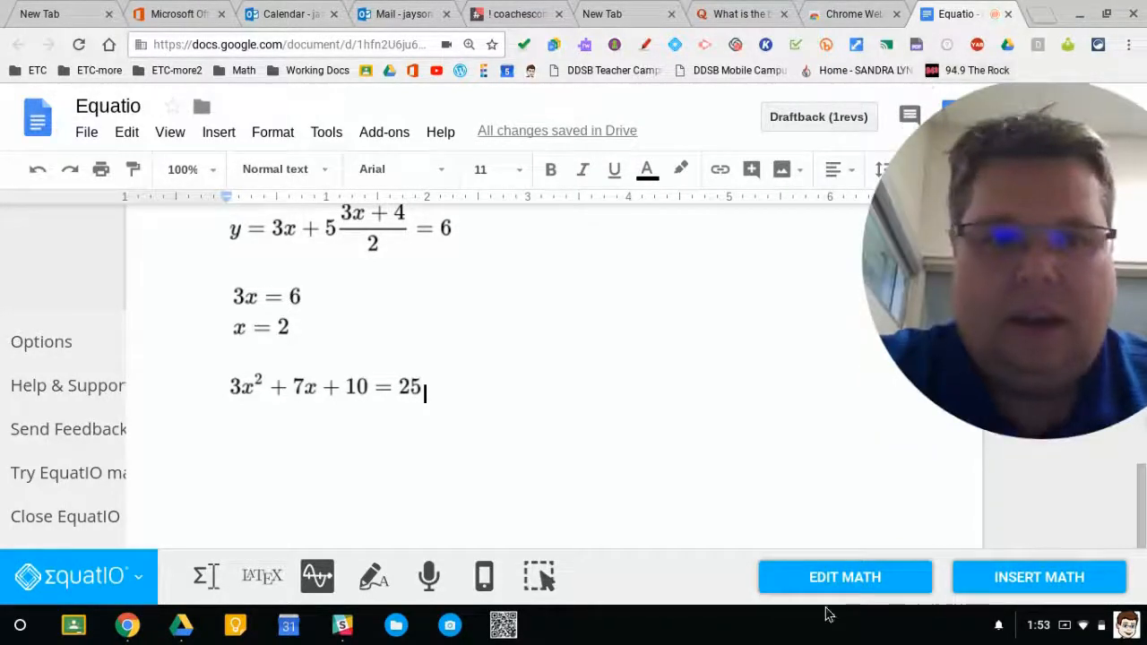
- Show the EquatIO Mobile instructions for connecting a phone and return to the document to view the inserted equations
{"action": "left_click", "coordinate": [486, 576]}
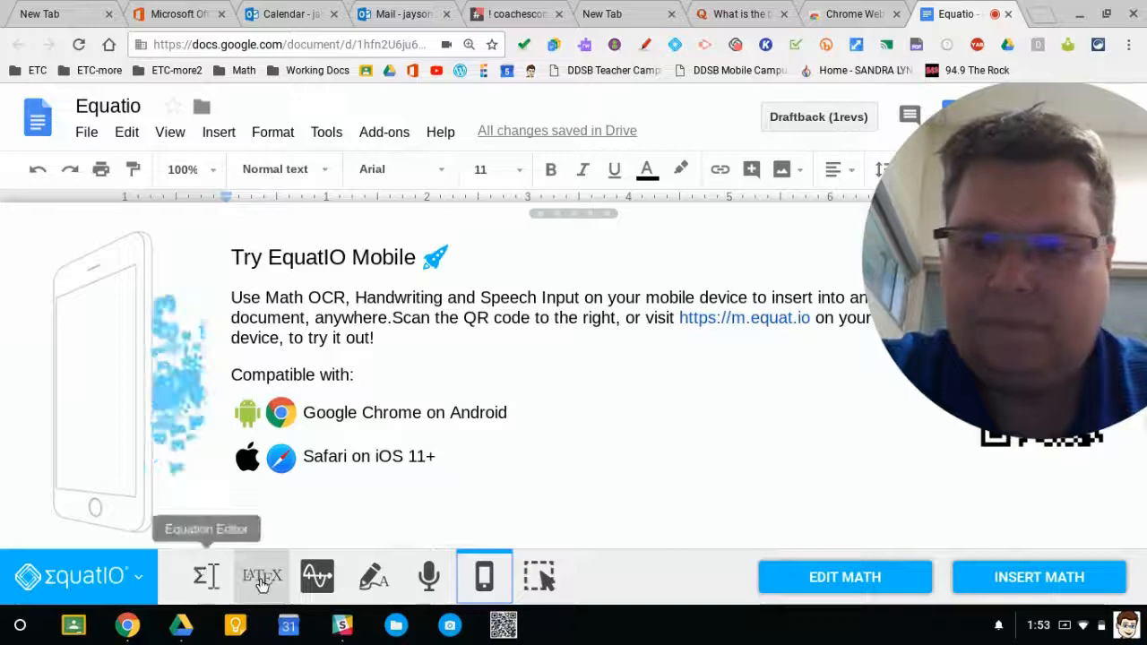
{"action": "left_click", "coordinate": [207, 575]}
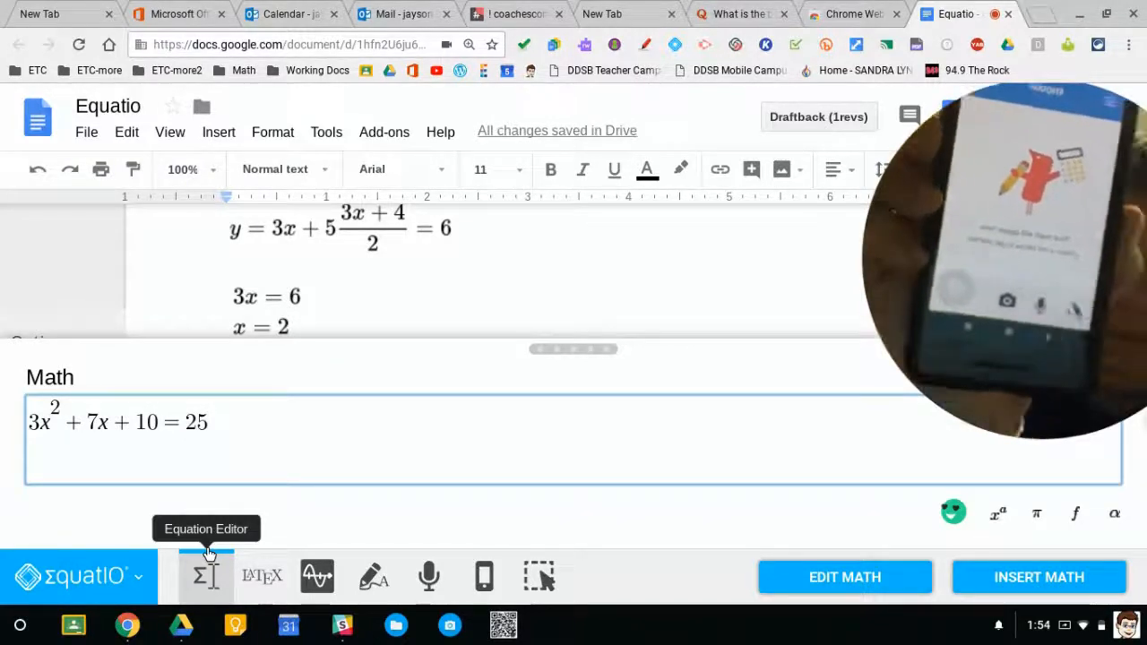
{"action": "left_click", "coordinate": [103, 574]}
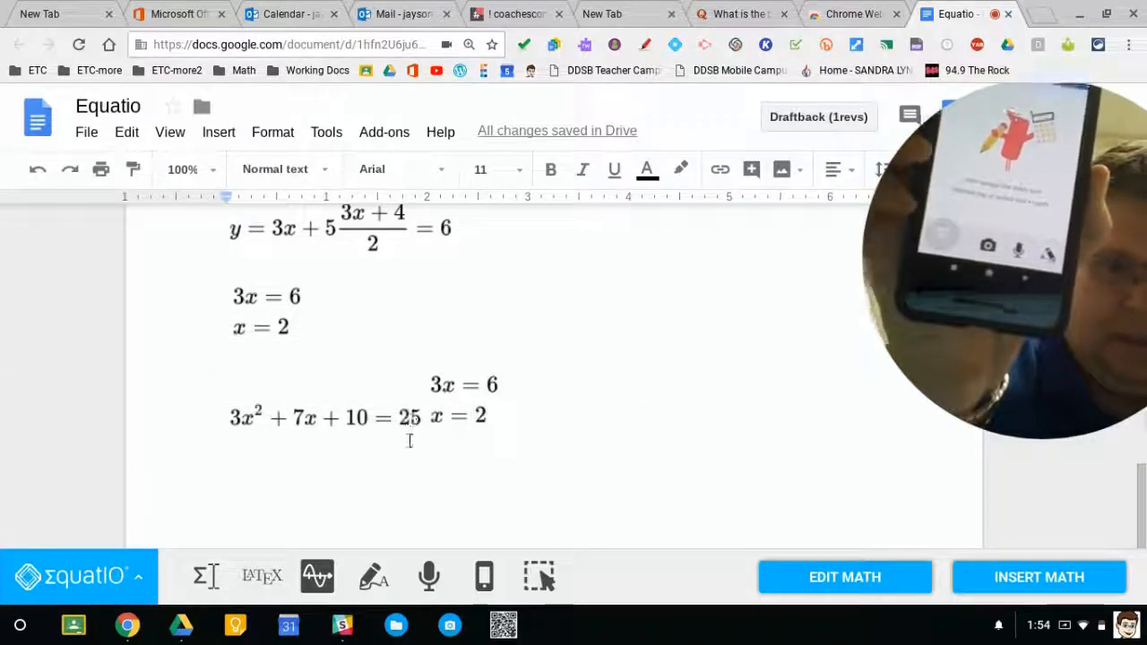
{"action": "scroll", "coordinate": [405, 437], "scroll_direction": "up", "scroll_amount": 2}
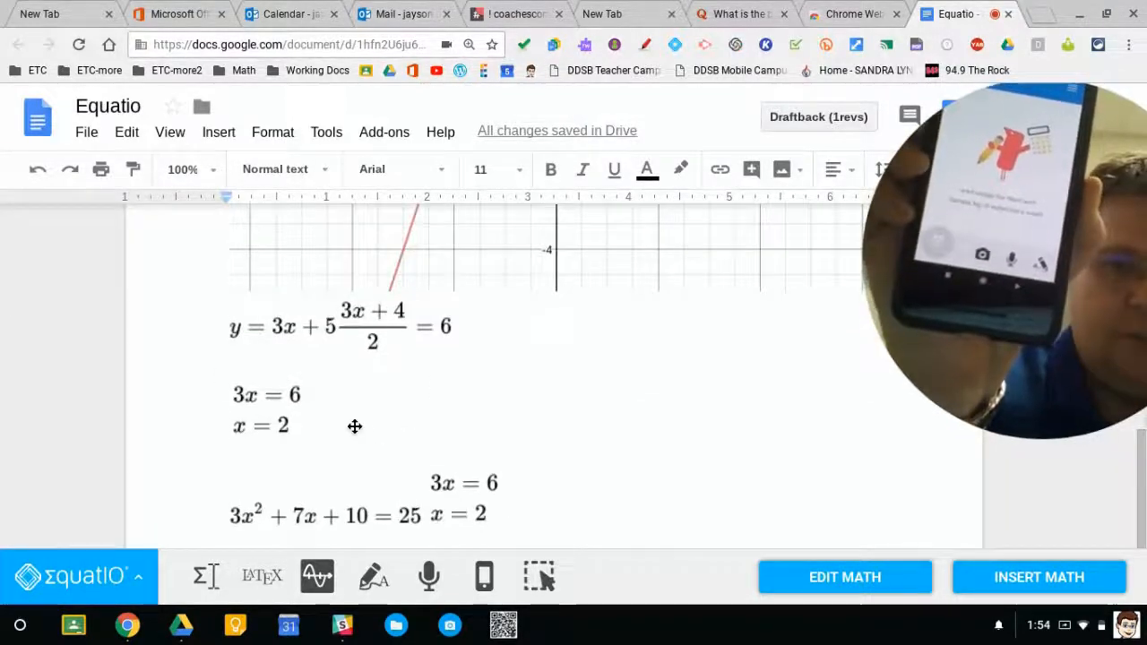
- Move the second 3x = 6, x = 2 equation onto its own line below 3x² + 7x + 10 = 25
{"action": "left_click", "coordinate": [396, 440]}
{"action": "scroll", "coordinate": [398, 442], "scroll_direction": "down", "scroll_amount": 2}
{"action": "left_click", "coordinate": [446, 443]}
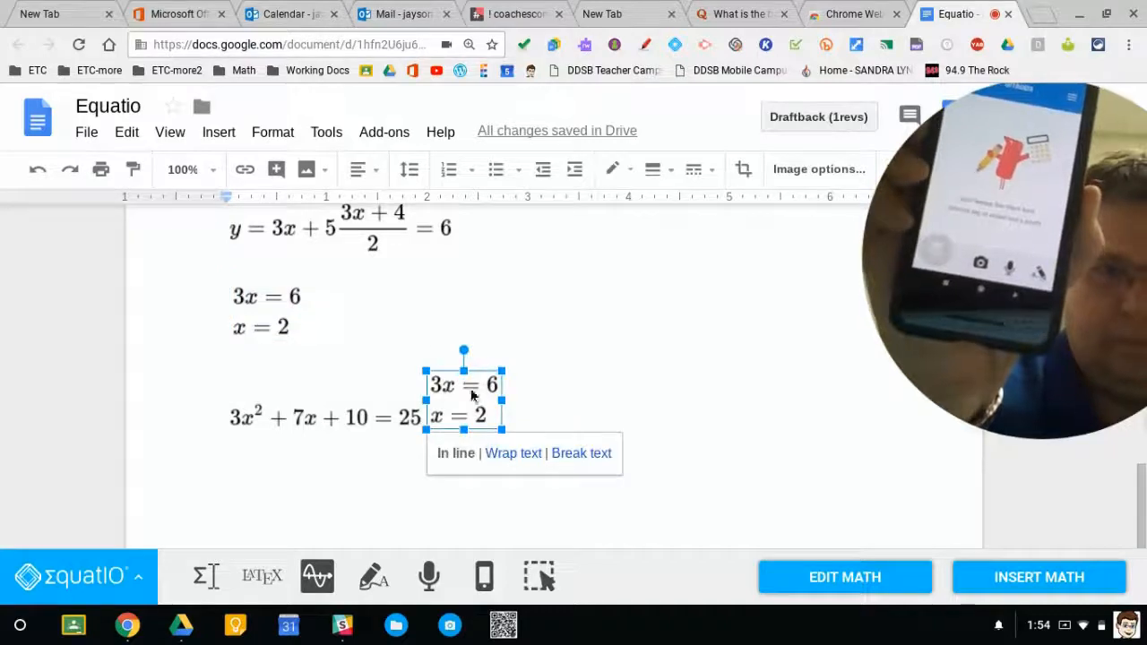
{"action": "left_click", "coordinate": [522, 414]}
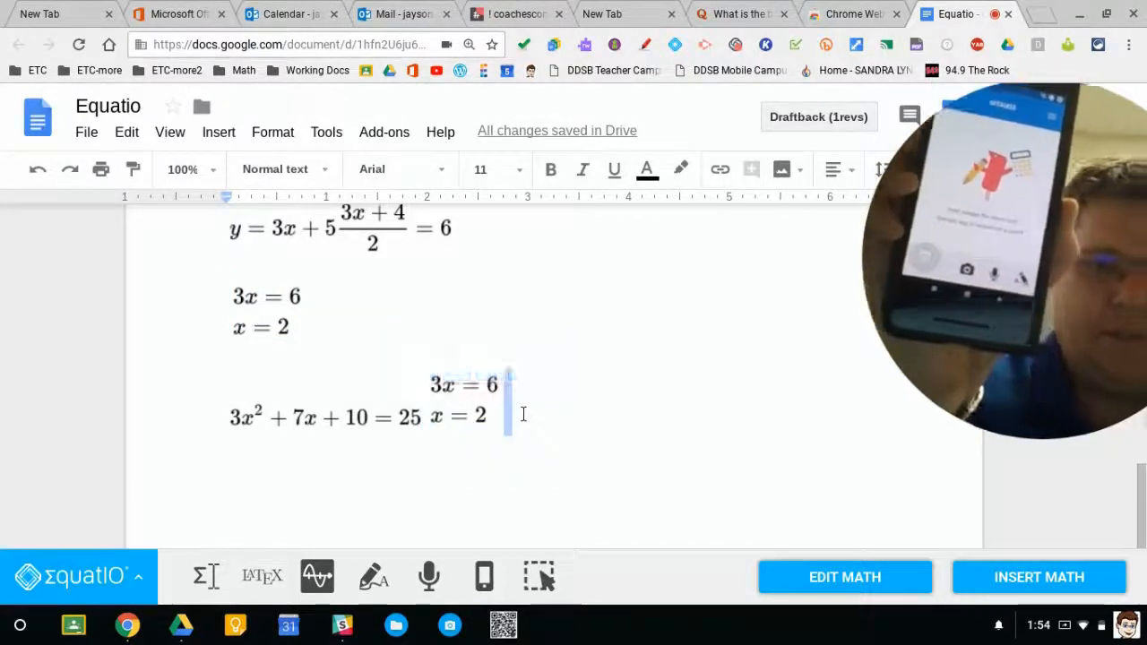
{"action": "key", "text": "Return"}
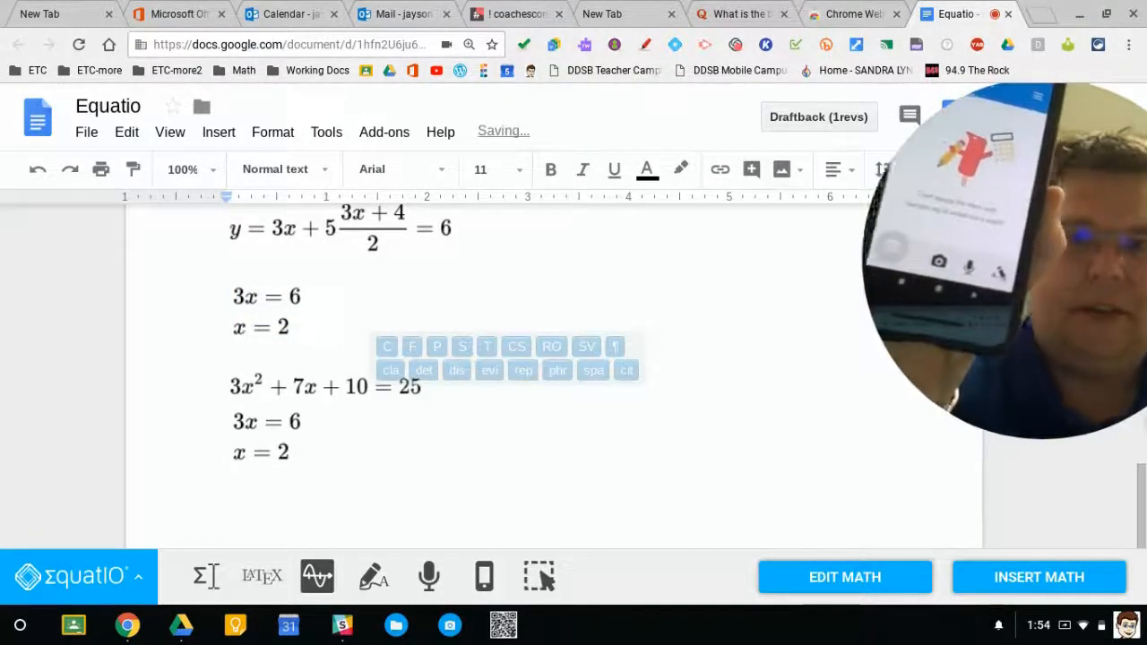
- Add blank lines after the last 3x = 6, x = 2 equation to make room for math sent from the phone
{"action": "key", "text": "ctrl+Return"}
{"action": "scroll", "coordinate": [525, 413], "scroll_direction": "down", "scroll_amount": 3}
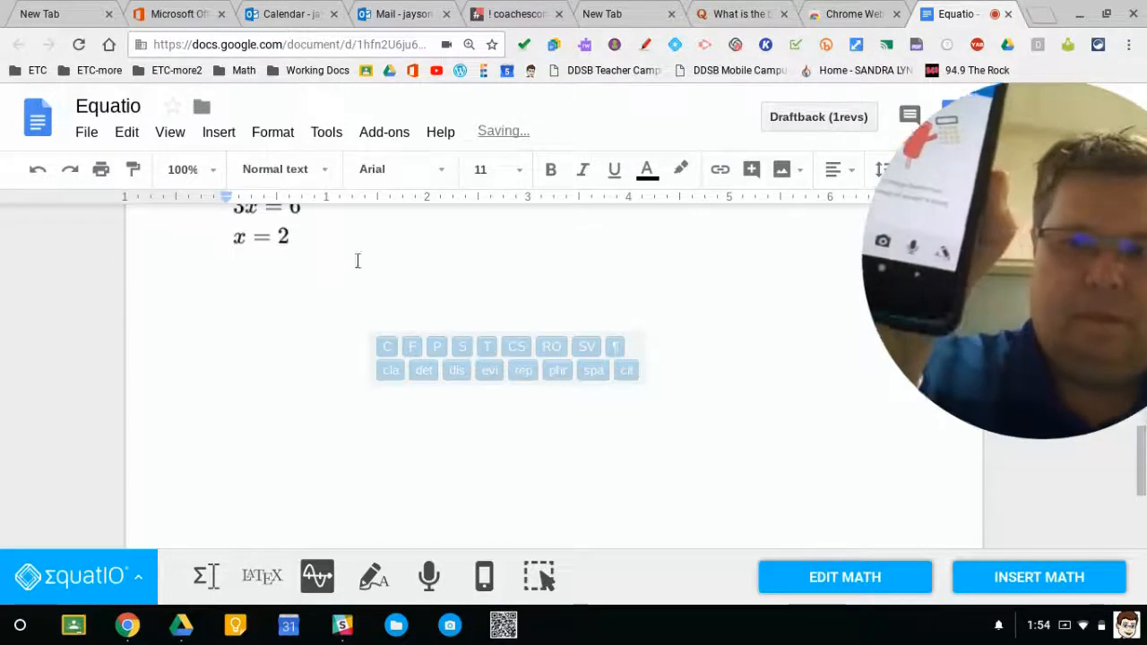
{"action": "scroll", "coordinate": [358, 246], "scroll_direction": "up", "scroll_amount": 1}
{"action": "key", "text": "Return"}
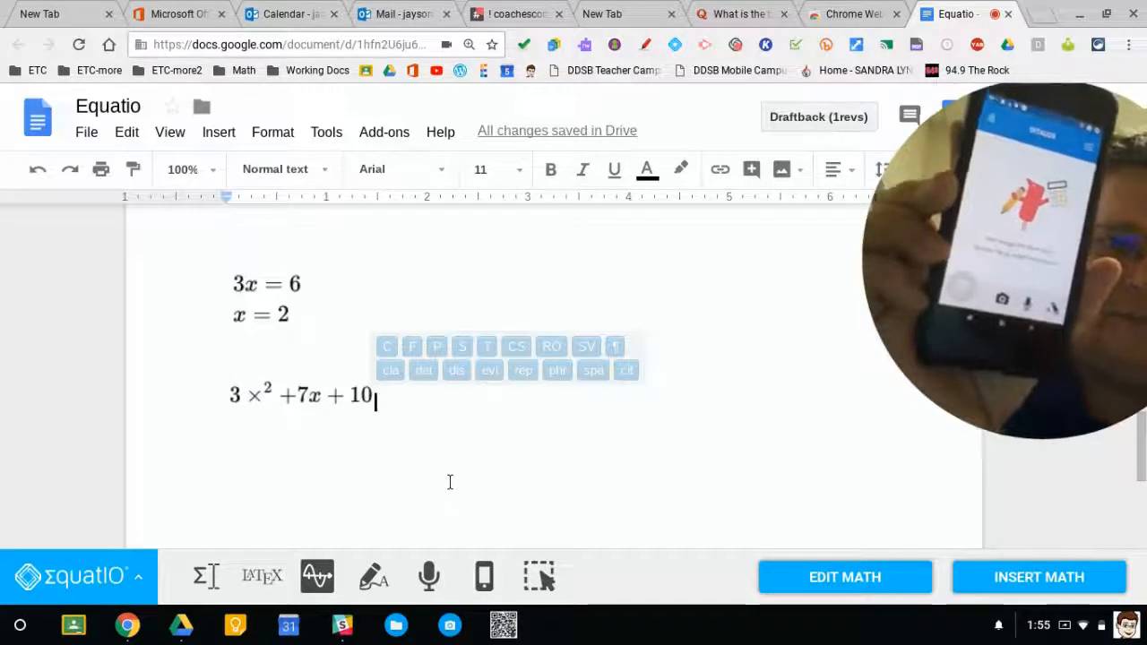
- Edit the phone-dictated expression, replacing its multiplication sign with x, and insert the corrected 3x² + 7x + 10 into the document
{"action": "left_click", "coordinate": [262, 400]}
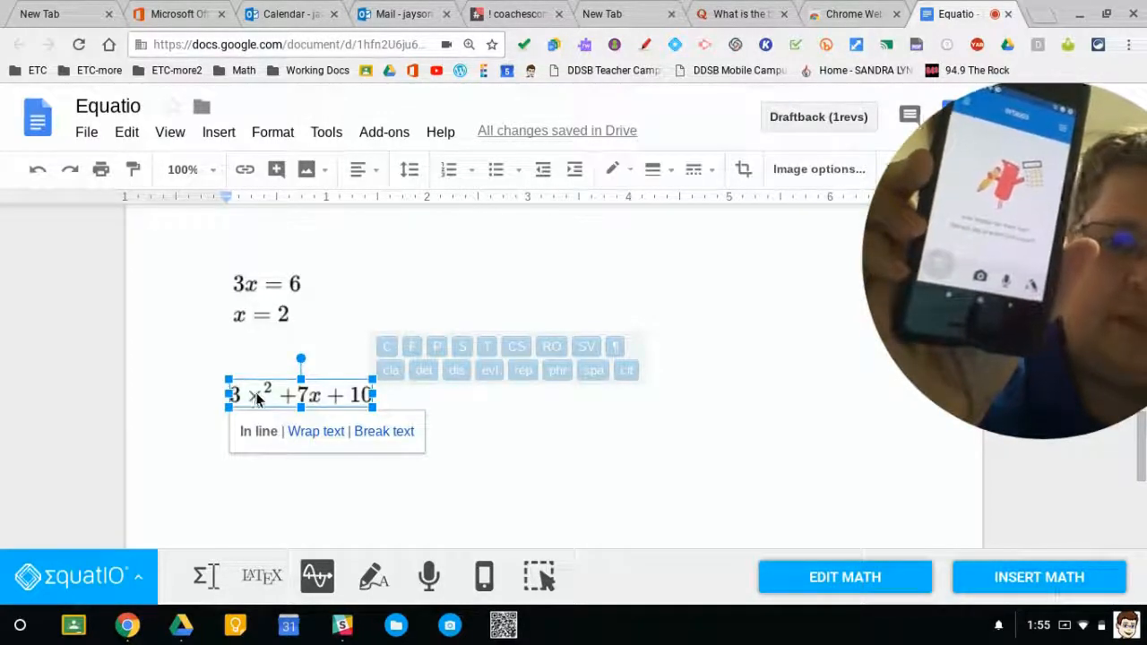
{"action": "left_click", "coordinate": [845, 581]}
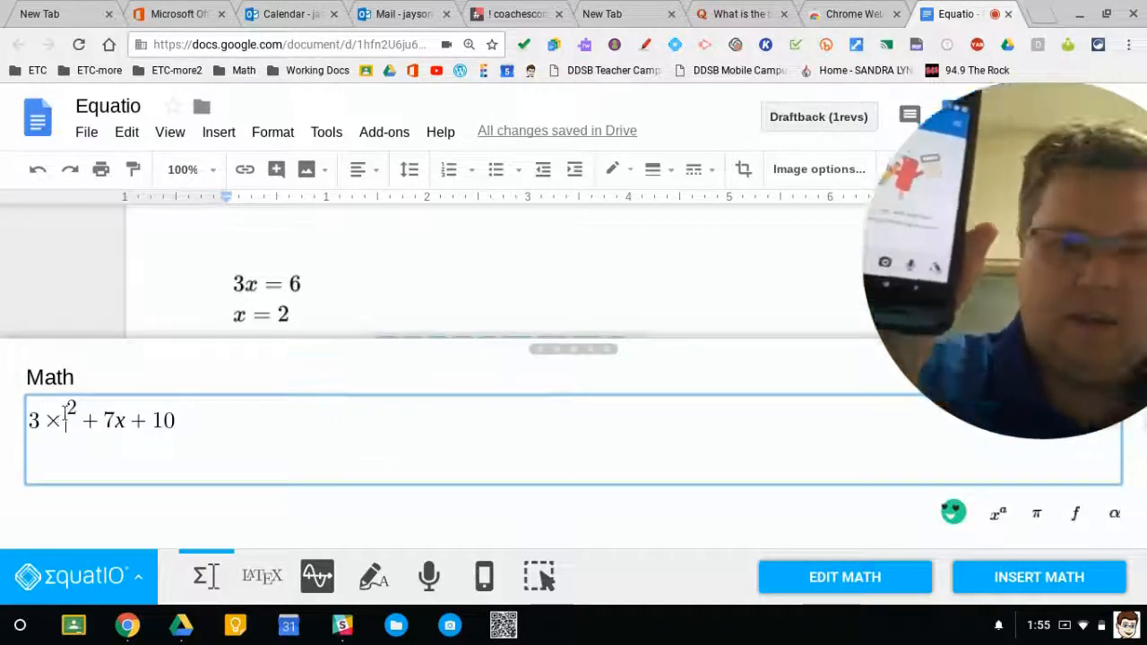
{"action": "key", "text": "BackSpace"}
{"action": "type", "text": "x"}
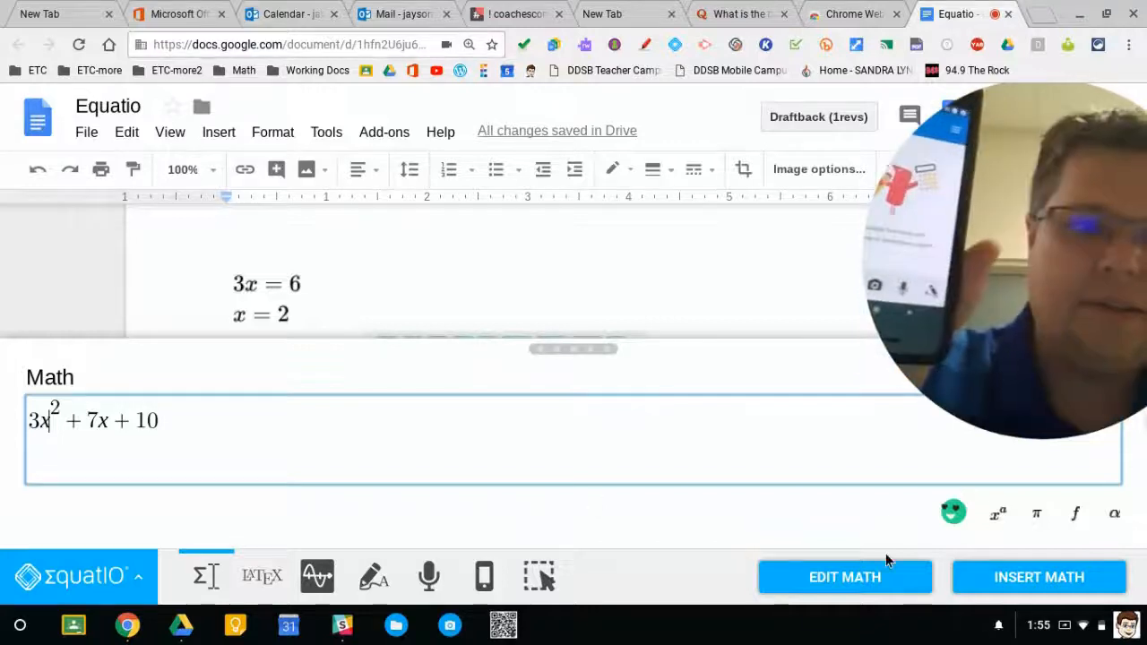
{"action": "left_click", "coordinate": [1022, 581]}
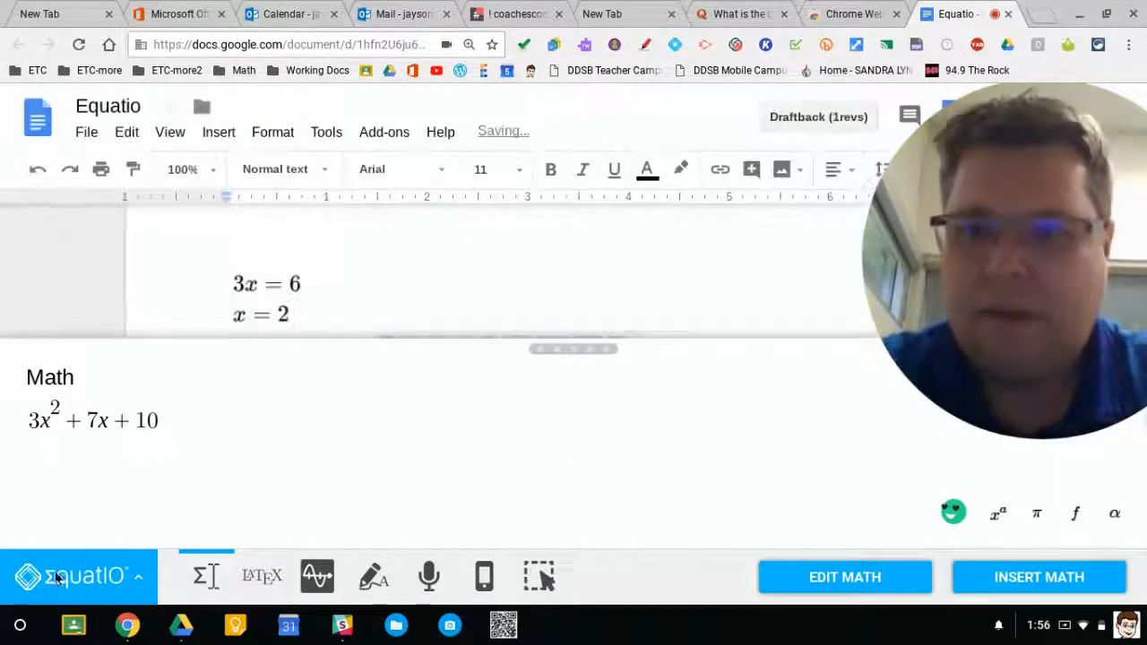
- Show EquatIO's own menu and view the multi-line solution inserted beside 3x² + 7x + 10
{"action": "left_click", "coordinate": [68, 578]}
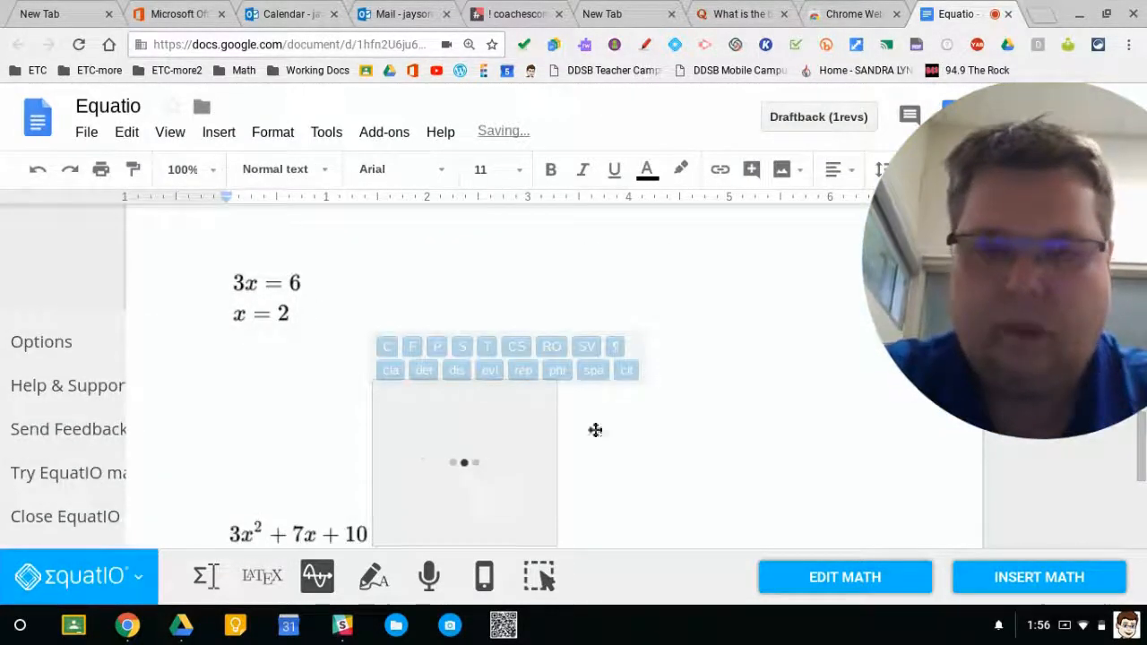
{"action": "scroll", "coordinate": [594, 427], "scroll_direction": "down", "scroll_amount": 2}
{"action": "mouse_move", "coordinate": [1093, 371]}
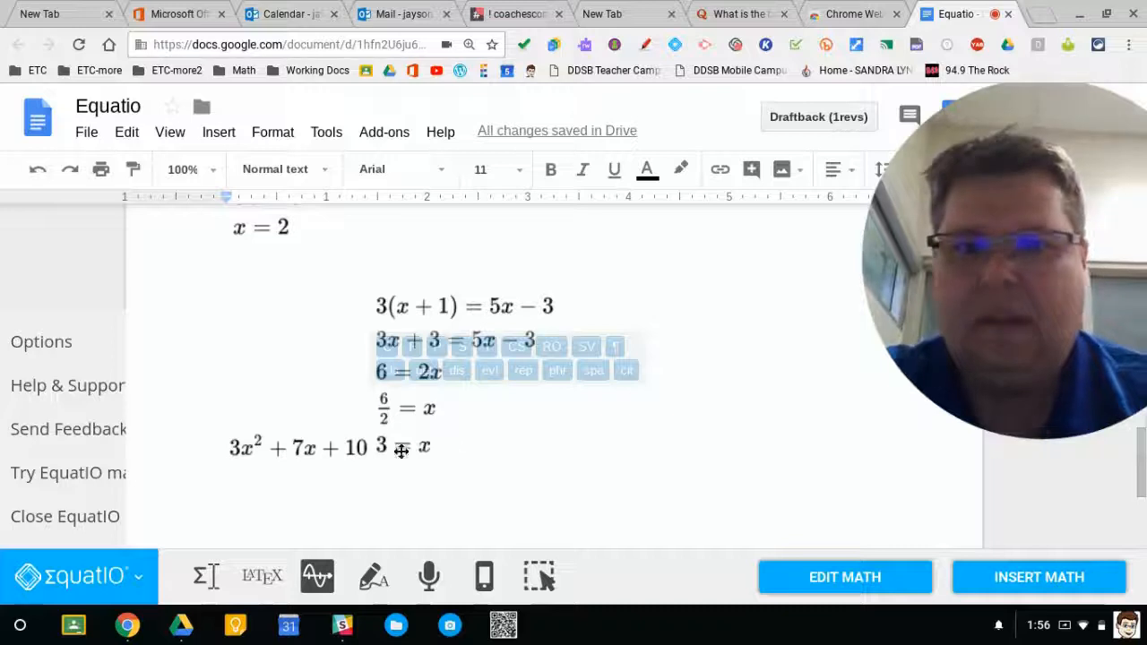
- Move the multi-line solution of 3(x + 1) = 5x − 3 below 3x² + 7x + 10, separated by blank lines
{"action": "left_click", "coordinate": [439, 448]}
{"action": "left_click_drag", "start_coordinate": [1017, 114], "coordinate": [900, 179]}
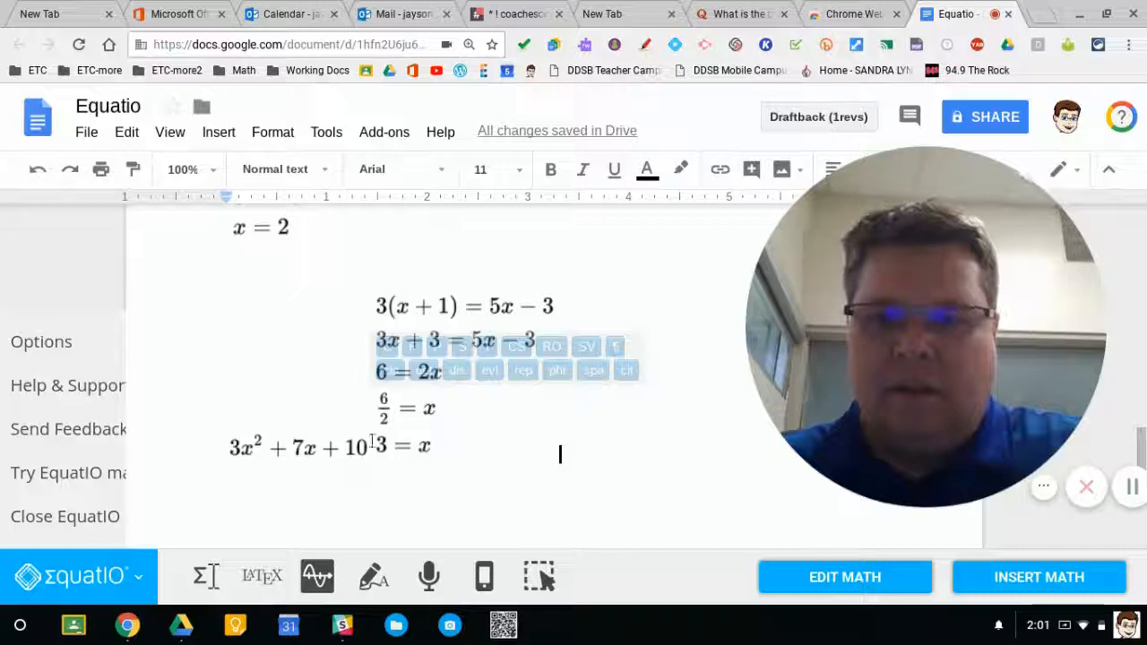
{"action": "left_click", "coordinate": [375, 445]}
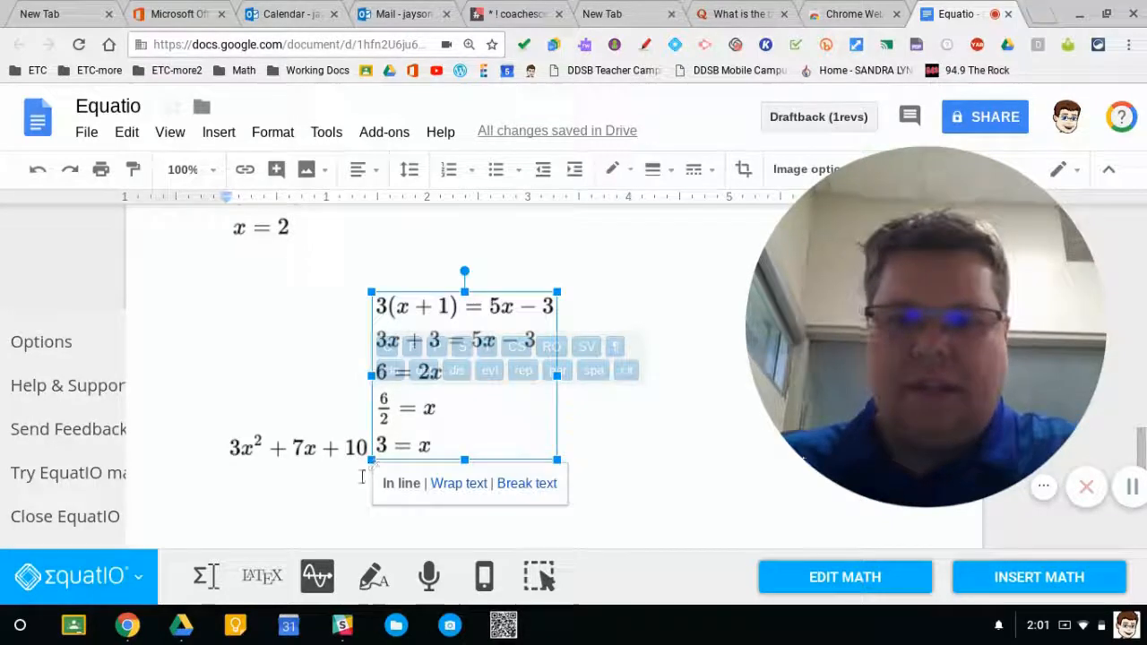
{"action": "left_click", "coordinate": [370, 447]}
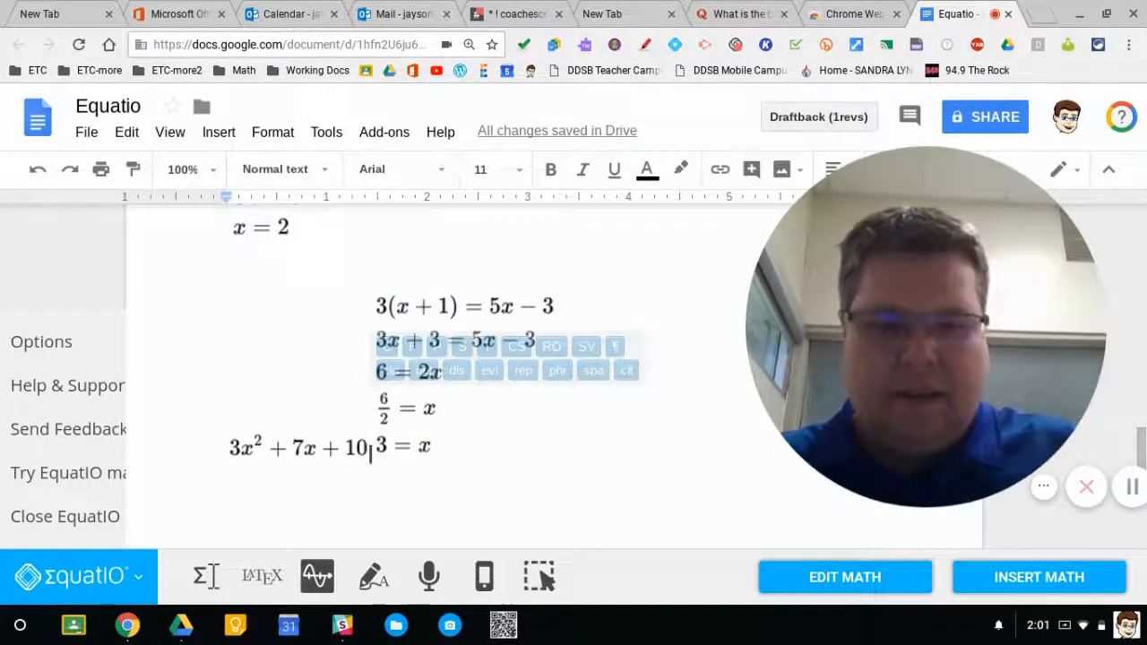
{"action": "key", "text": "Return"}
{"action": "key", "text": "Return"}
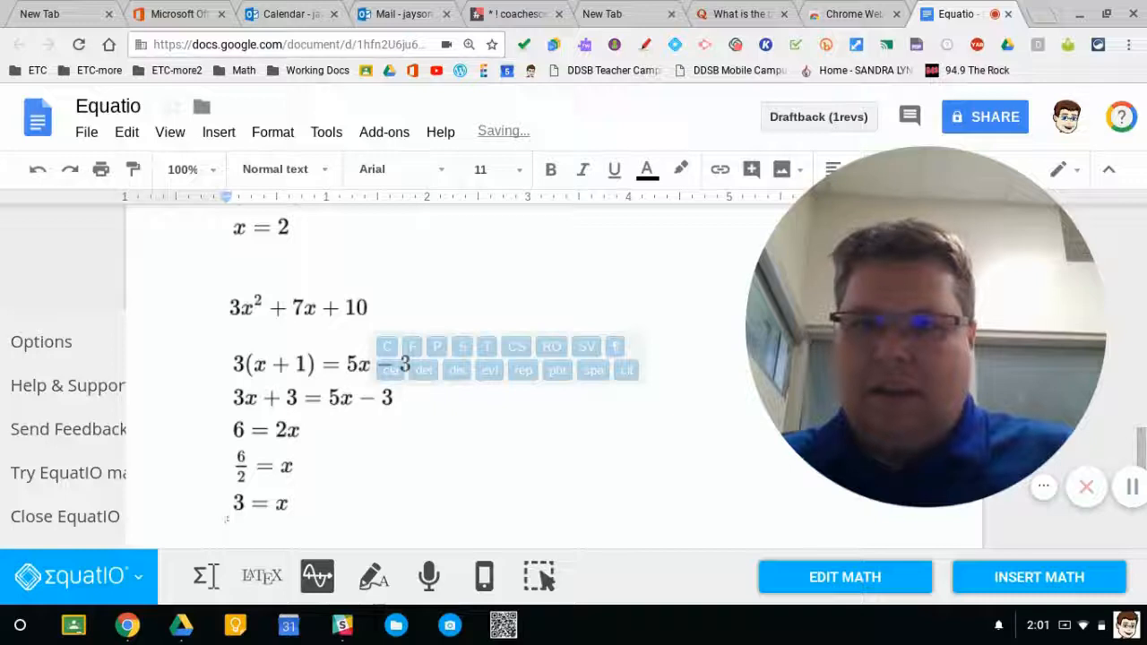
{"action": "key", "text": "Return"}
{"action": "key", "text": "Return"}
{"action": "scroll", "coordinate": [394, 472], "scroll_direction": "down", "scroll_amount": 1}
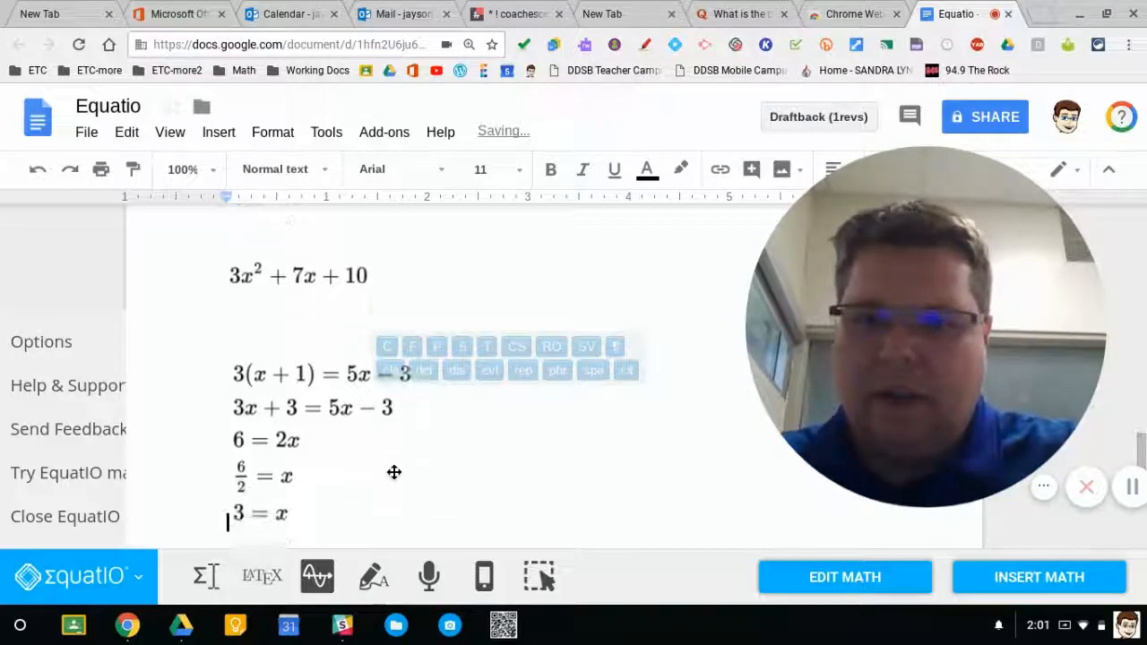
- Open the multi-line solution for math editing, then place the cursor on a blank line at the end of the document
{"action": "double_click", "coordinate": [296, 443]}
{"action": "left_click", "coordinate": [878, 576]}
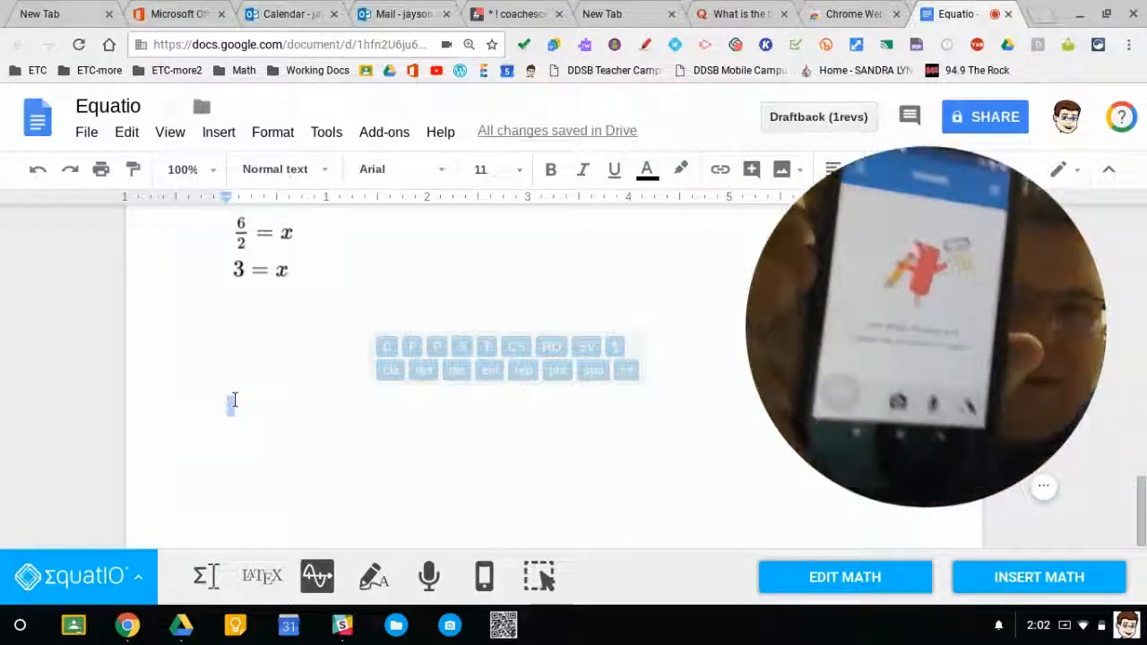
{"action": "left_click", "coordinate": [394, 473]}
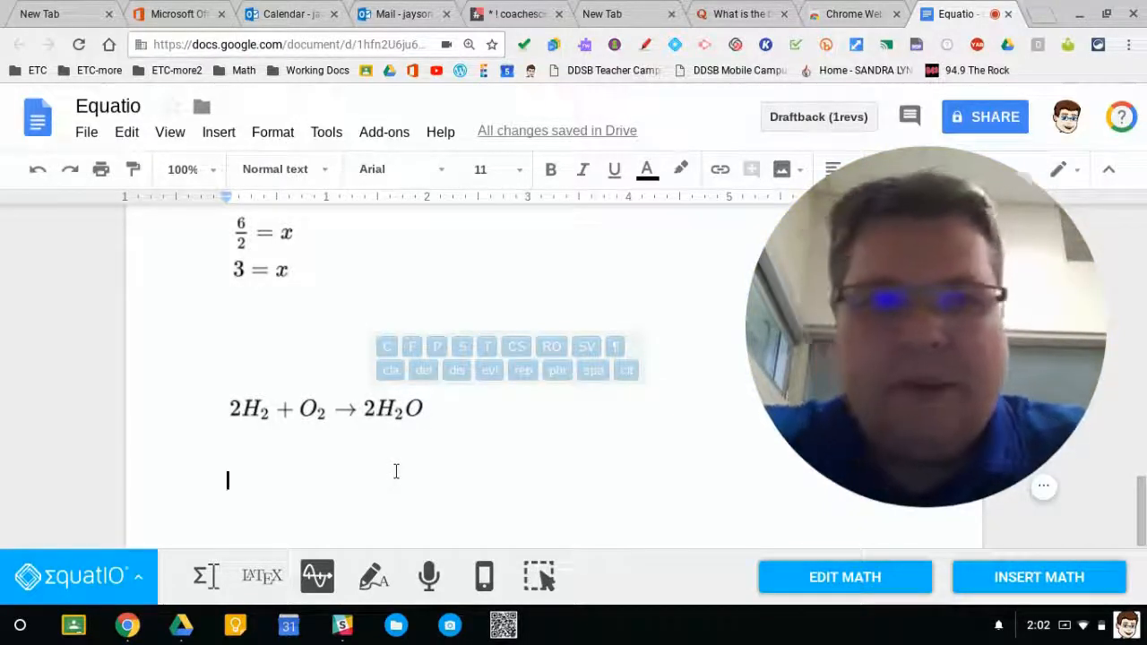